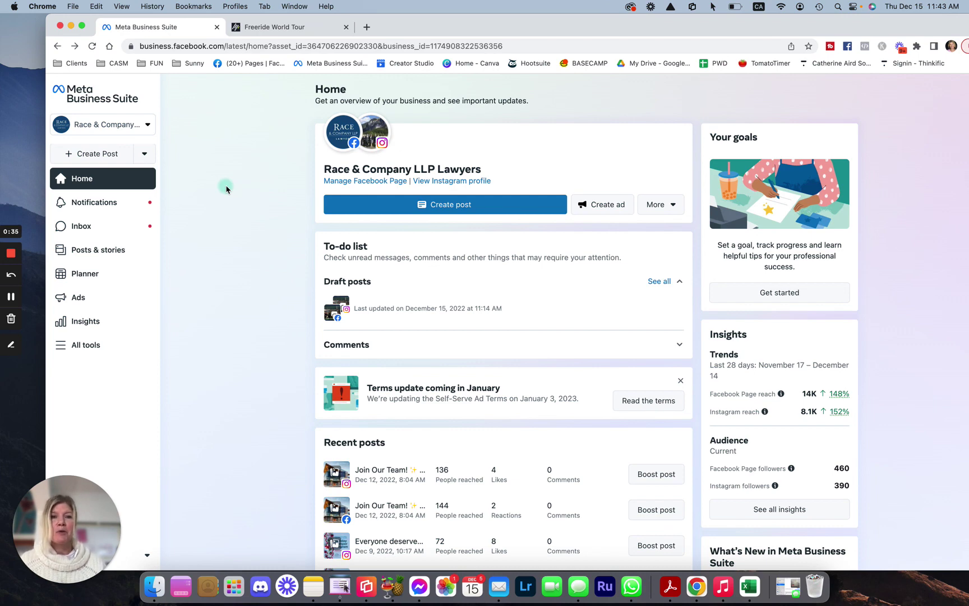
Check the business account list without switching, then start a new post
left_click(148, 126)
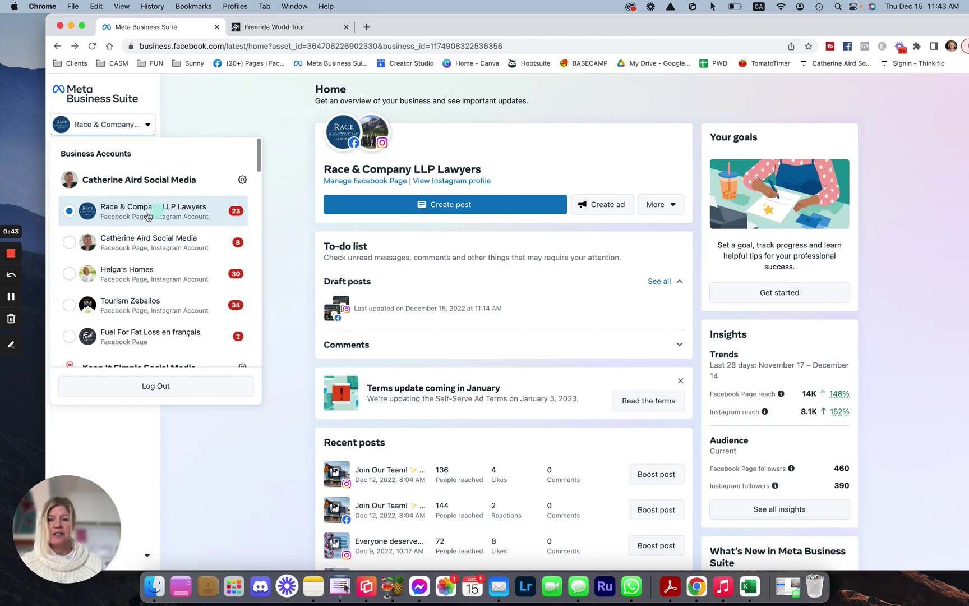
left_click(275, 109)
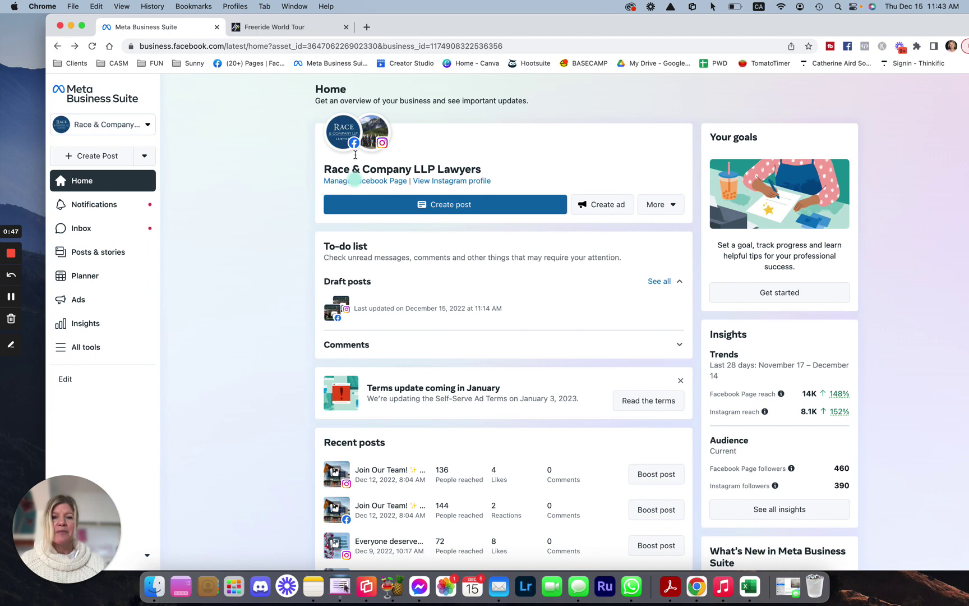
mouse_move(360, 140)
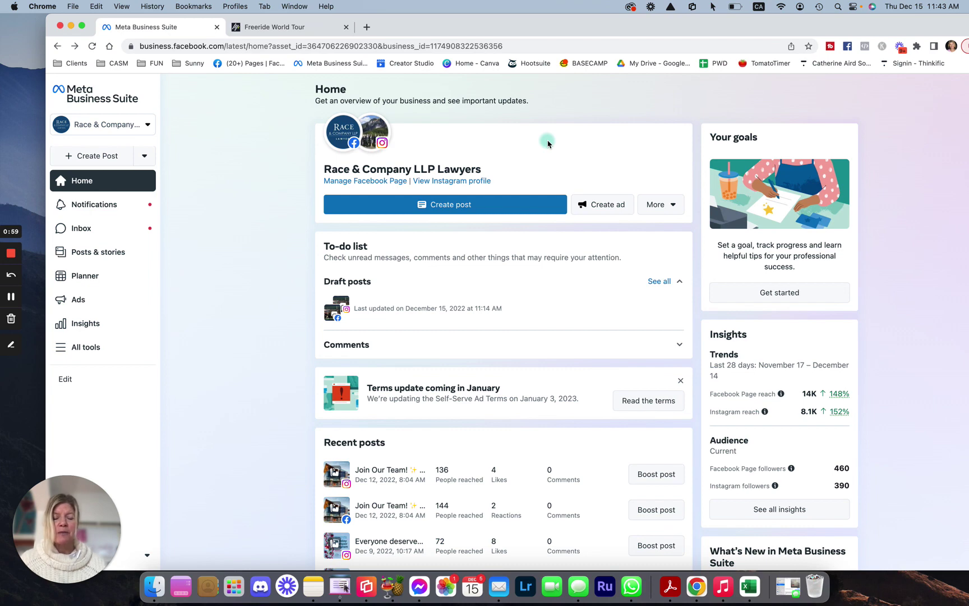
left_click(457, 207)
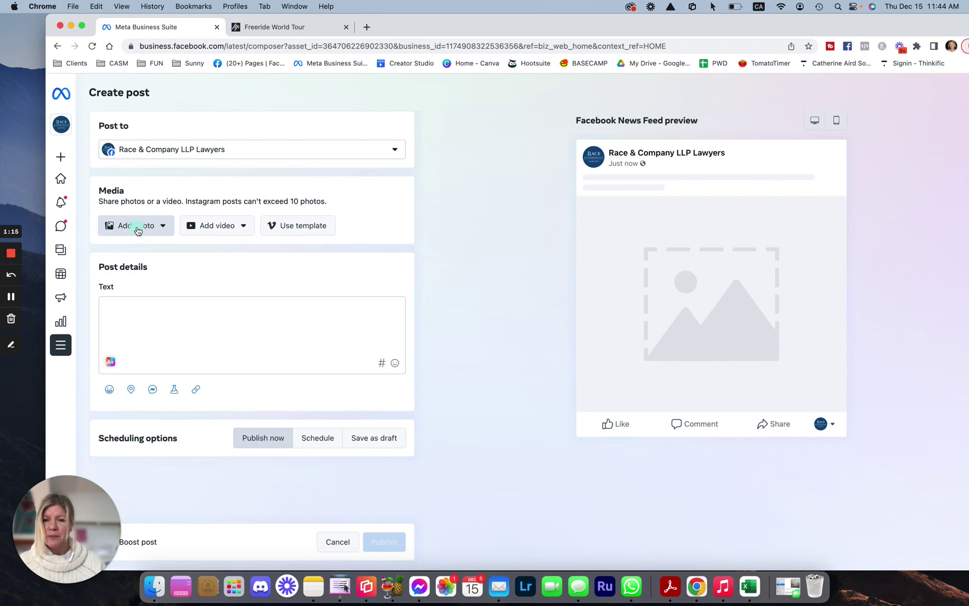
Upload RACE Happy Holiday!.png, IMG_2402.jpeg, IMG_2392.jpeg and IMG_2390.jpeg from the desktop
left_click(138, 231)
left_click(150, 254)
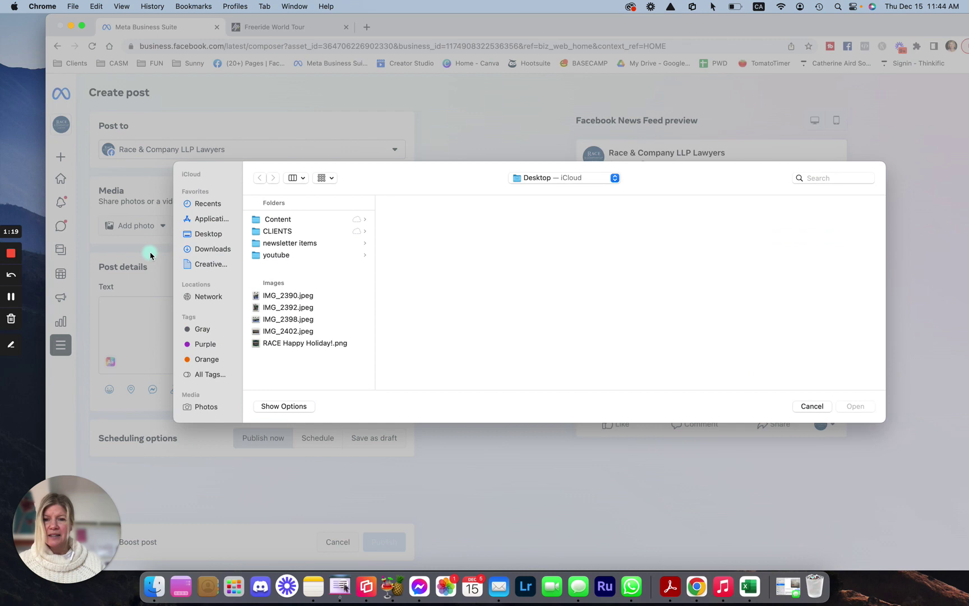
left_click(333, 292)
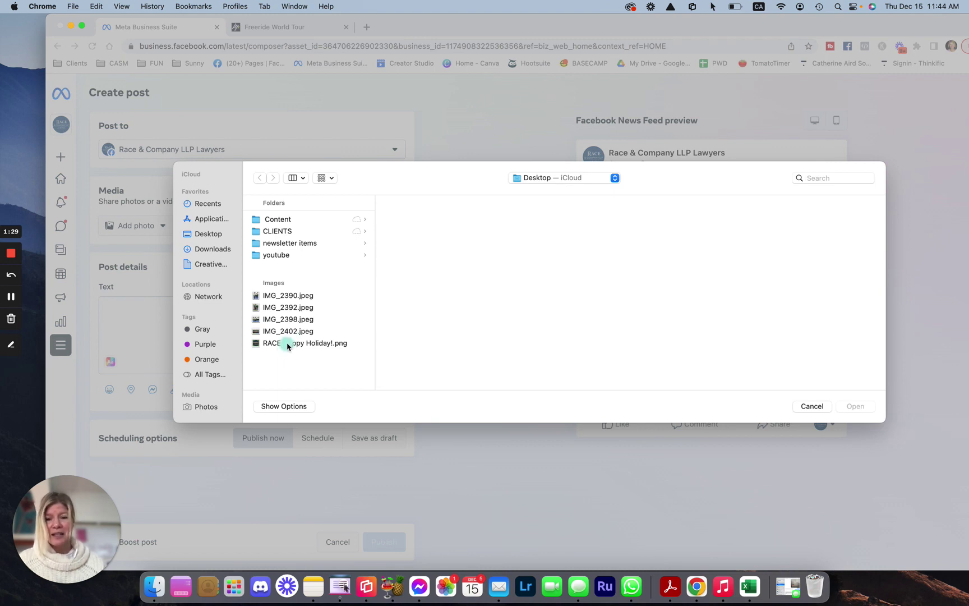
left_click(290, 348)
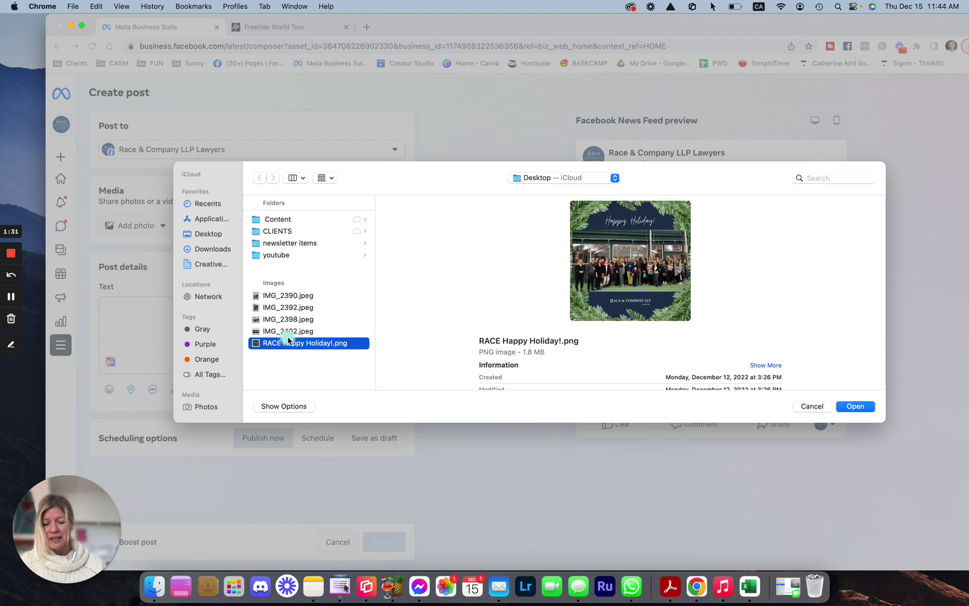
left_click(284, 332, "shift")
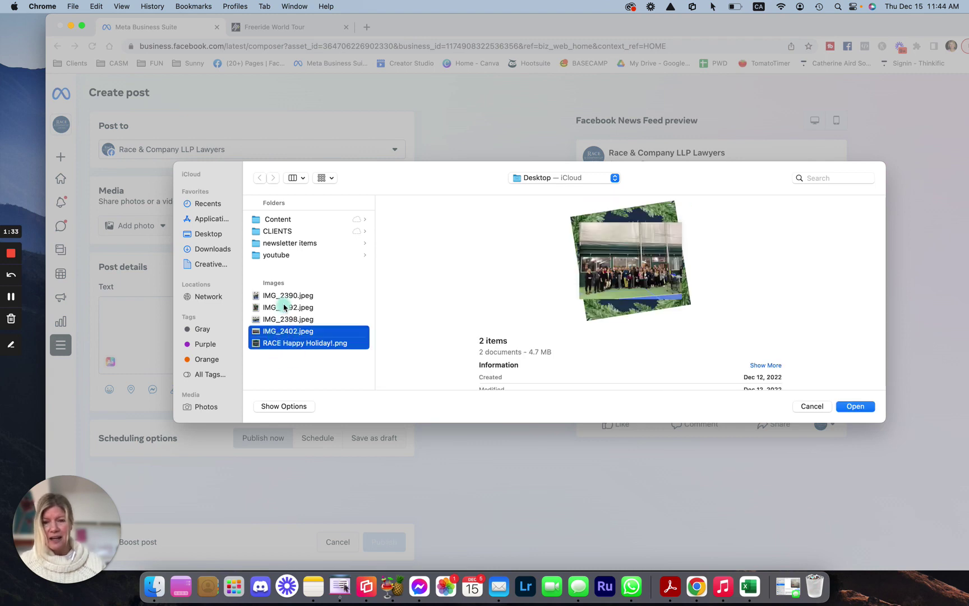
left_click(287, 307, "super")
left_click(287, 297, "super")
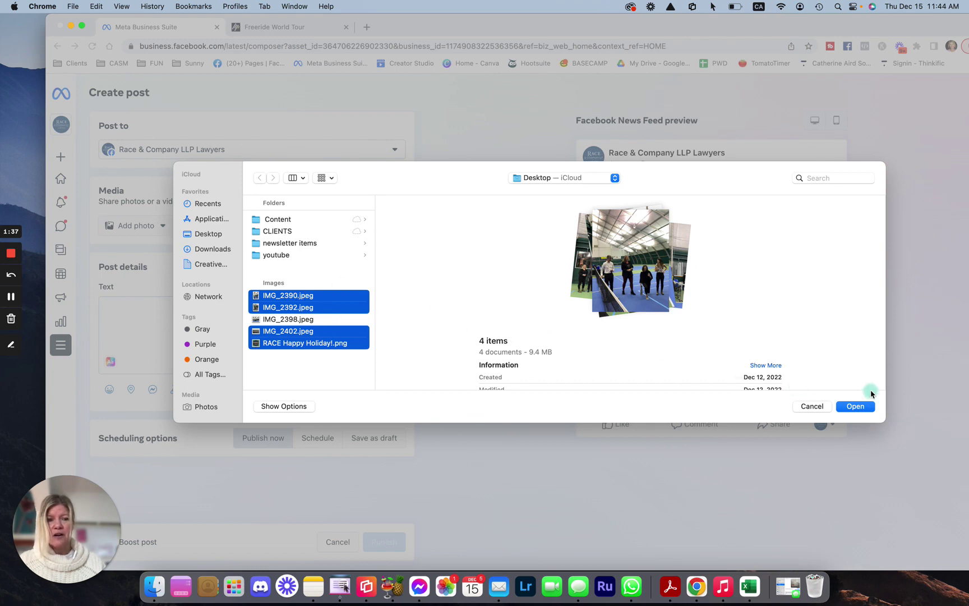
left_click(860, 407)
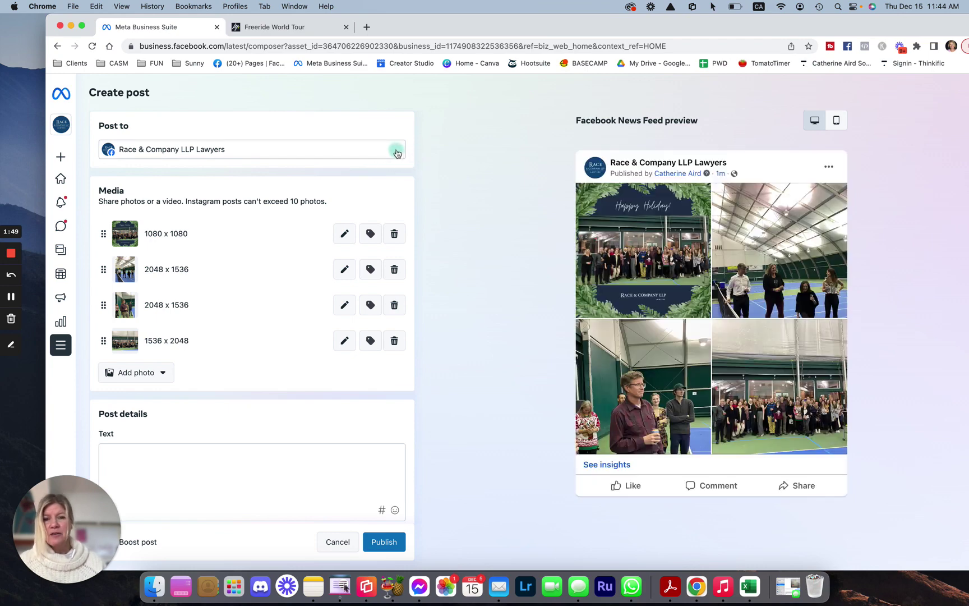
Add the company's Instagram account as a destination and review the Media ratio warnings
left_click(396, 150)
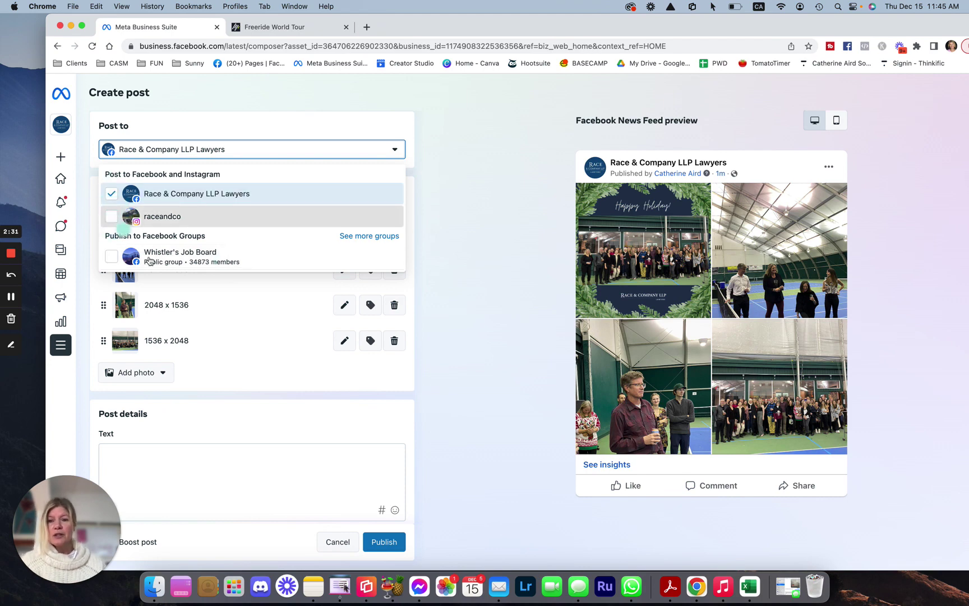
left_click(124, 224)
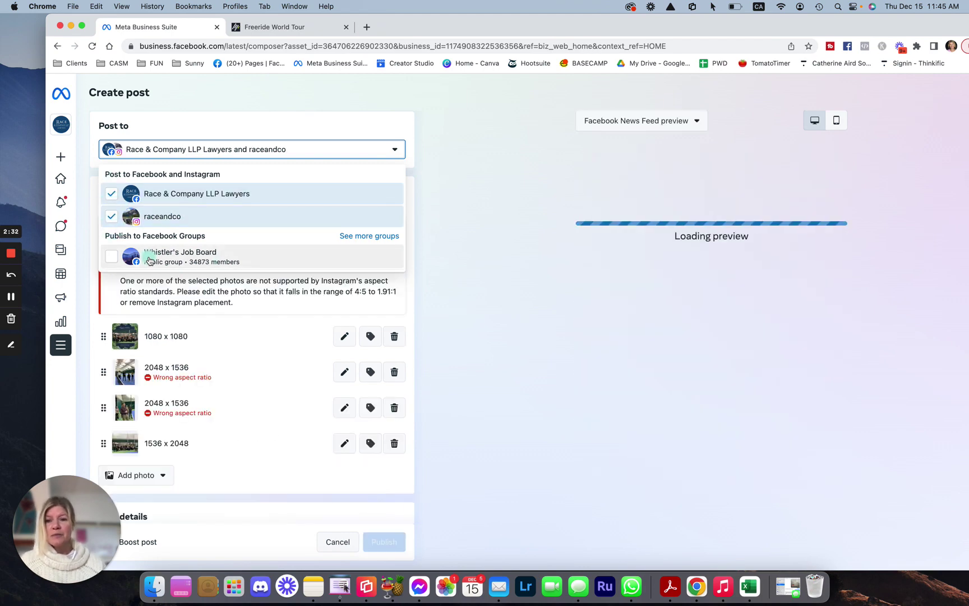
left_click(279, 338)
scroll(244, 333, "down", 1)
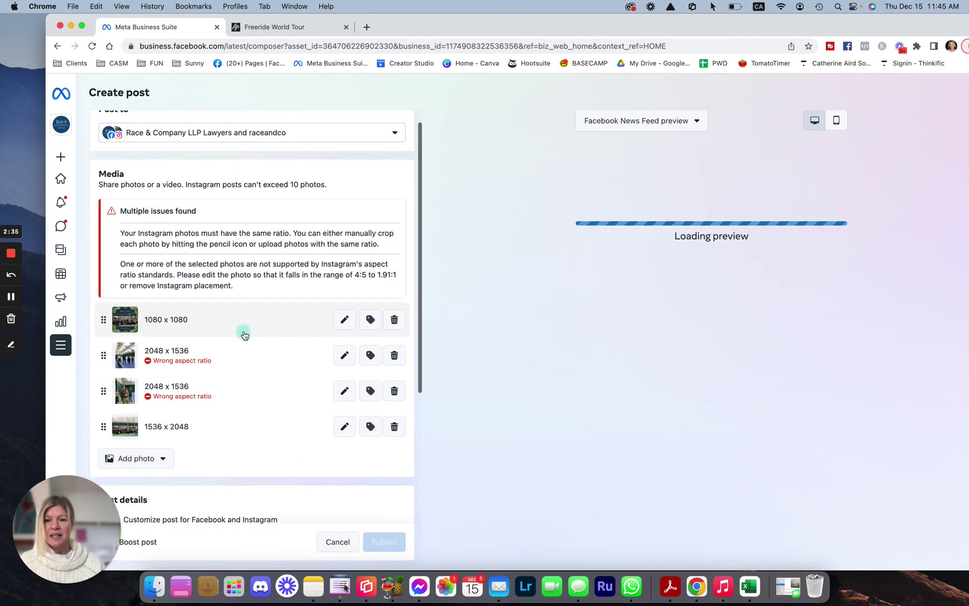
scroll(244, 335, "down", 3)
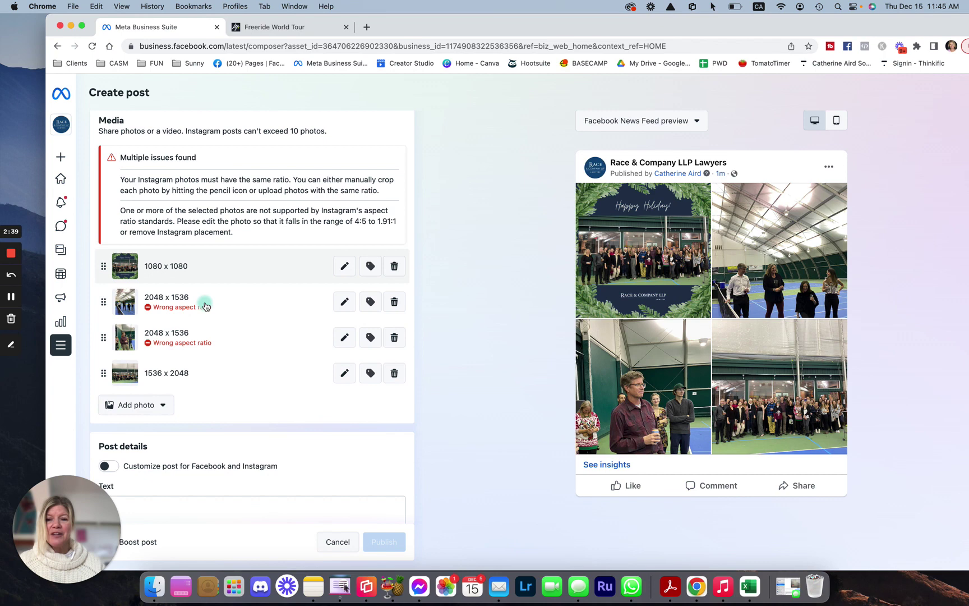
scroll(244, 352, "down", 1)
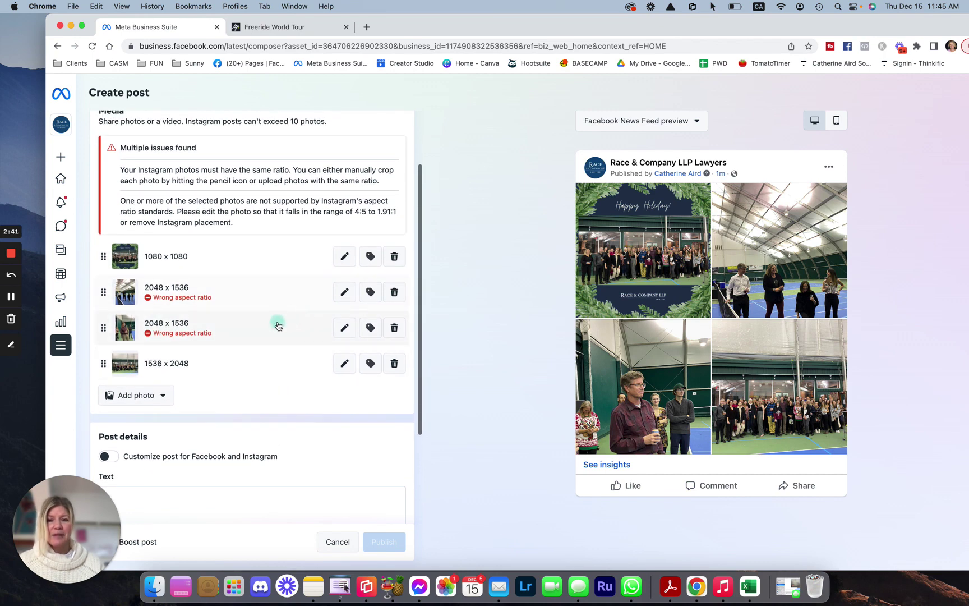
scroll(278, 325, "up", 3)
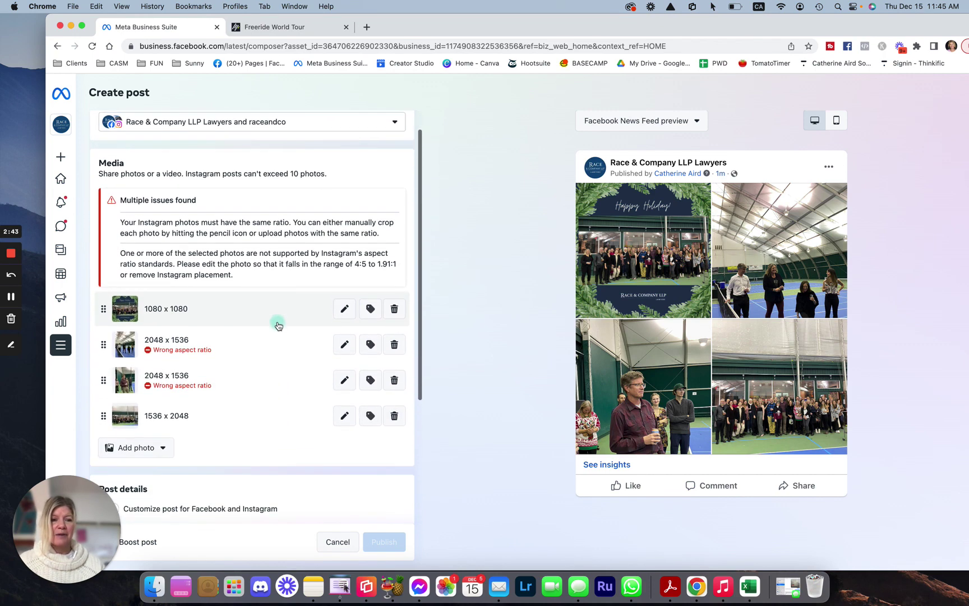
scroll(279, 325, "up", 1)
scroll(278, 325, "down", 2)
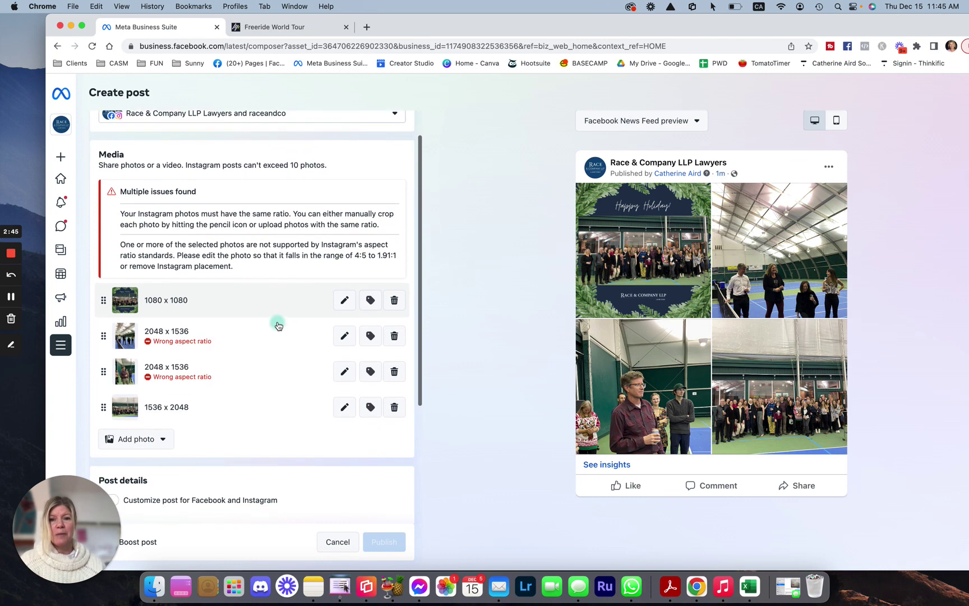
scroll(276, 323, "up", 2)
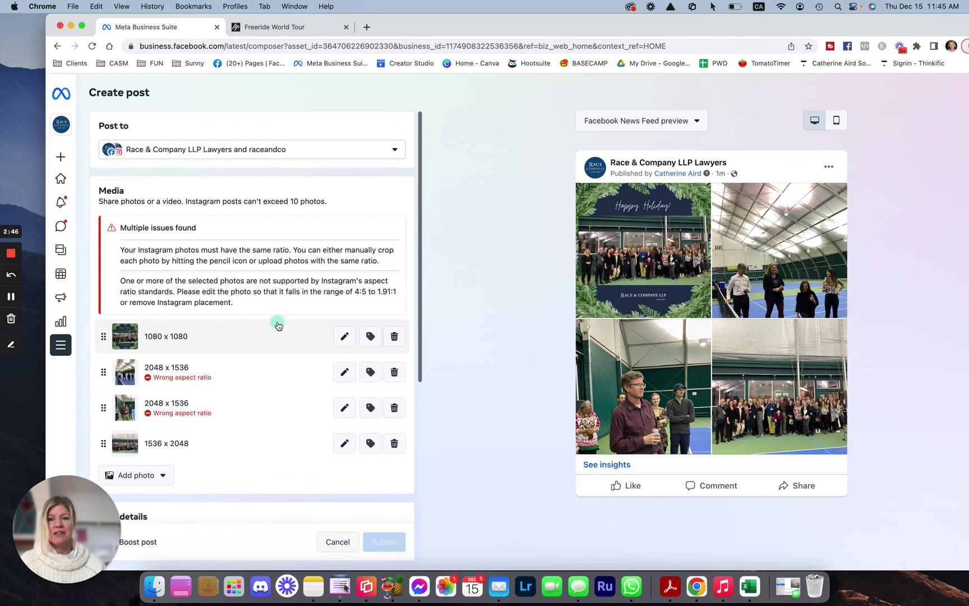
Recheck the list of accounts to post to, leaving it unchanged
left_click(395, 150)
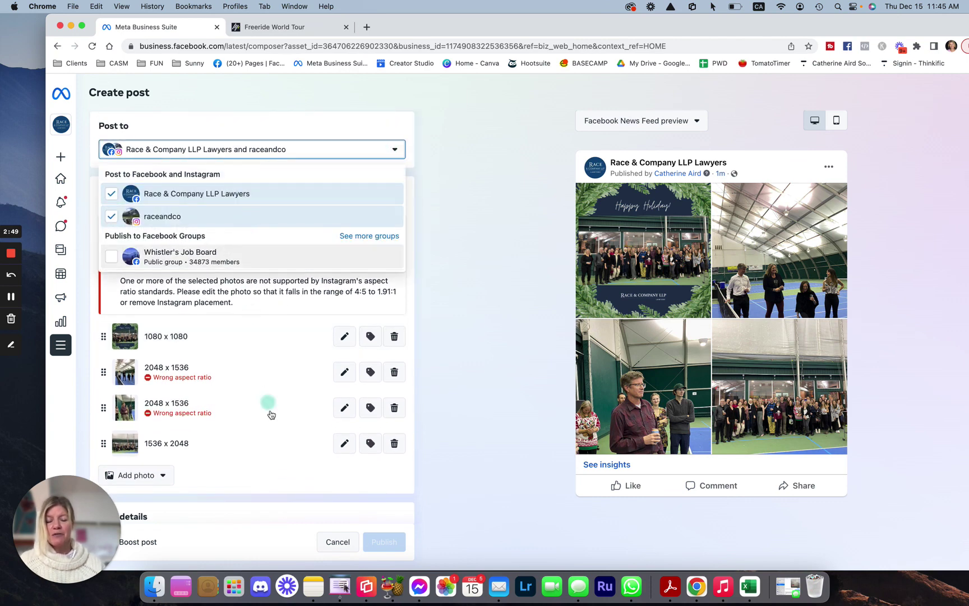
scroll(270, 393, "down", 3)
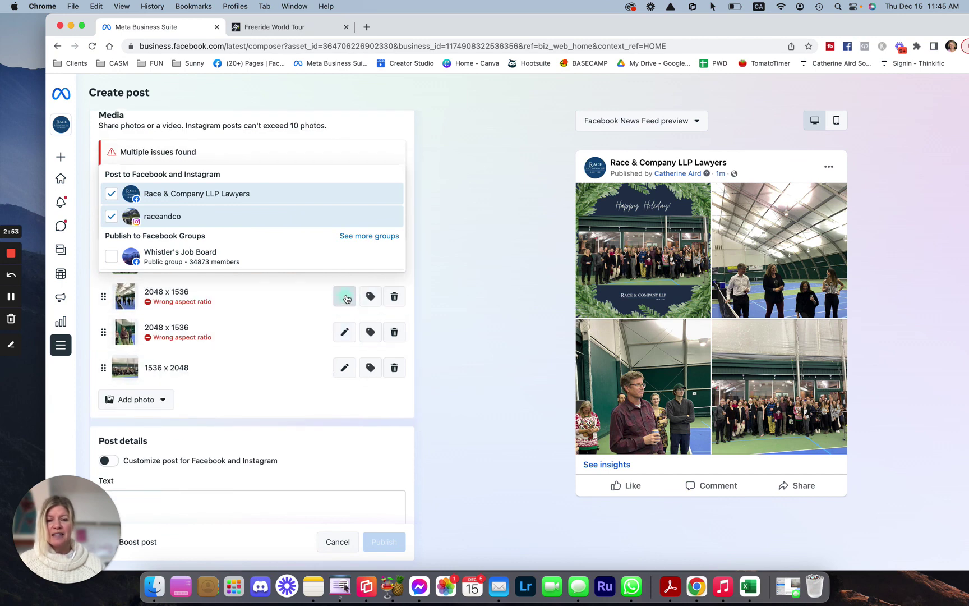
left_click(300, 293)
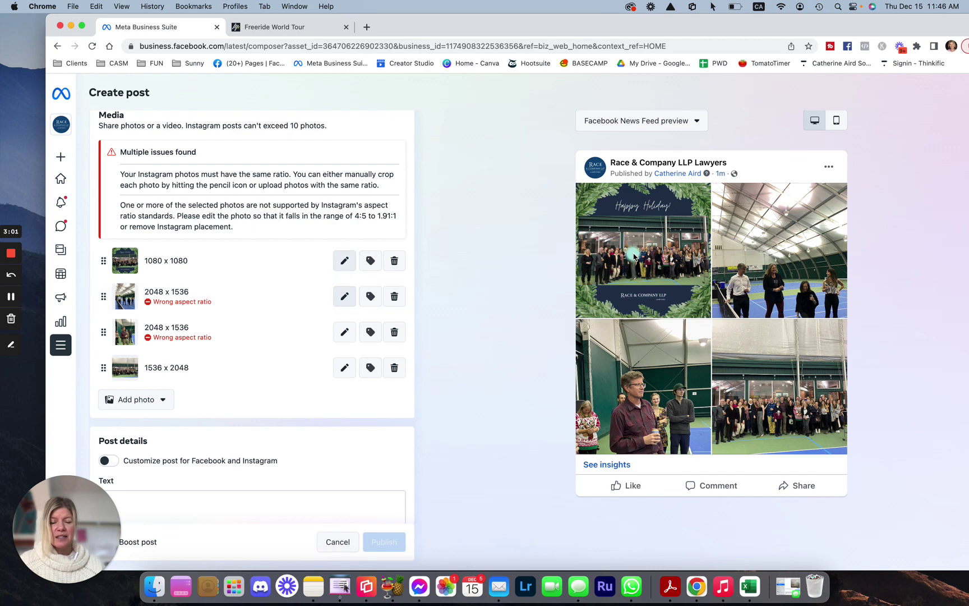
Crop the second and third photos to square 1:1, shifting each crop frame into place
left_click(345, 296)
left_click(472, 305)
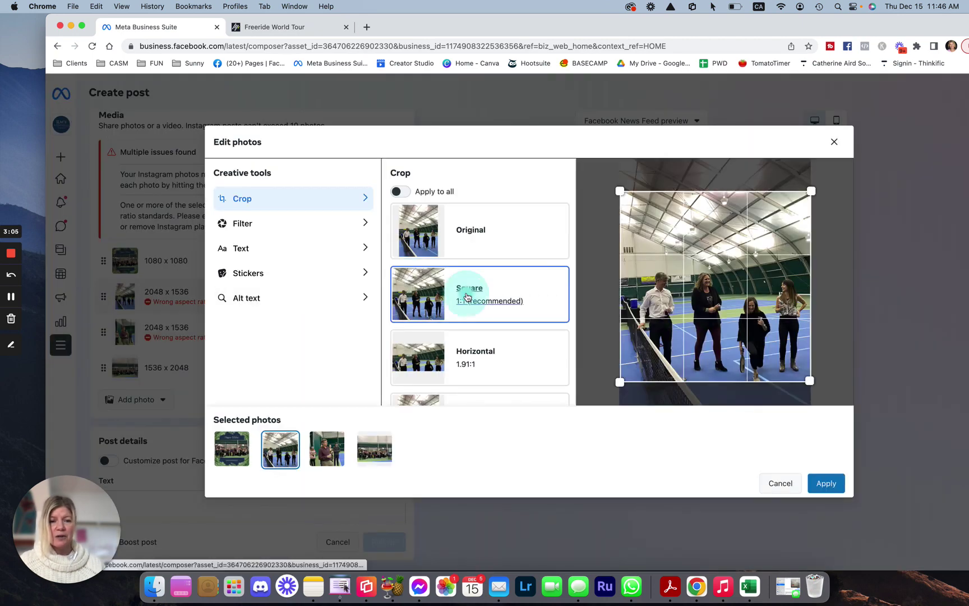
left_click_drag(735, 335, 709, 292)
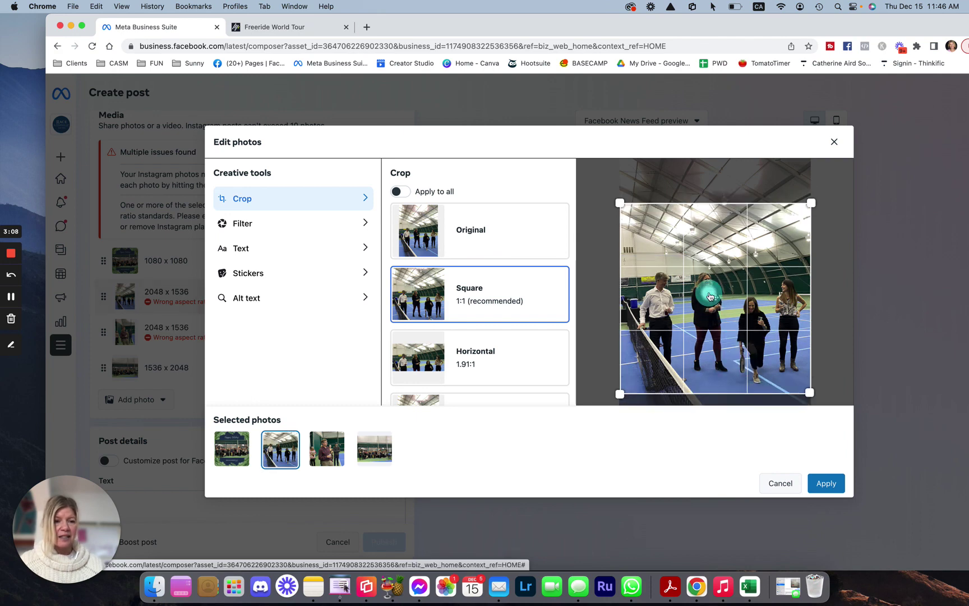
left_click(827, 489)
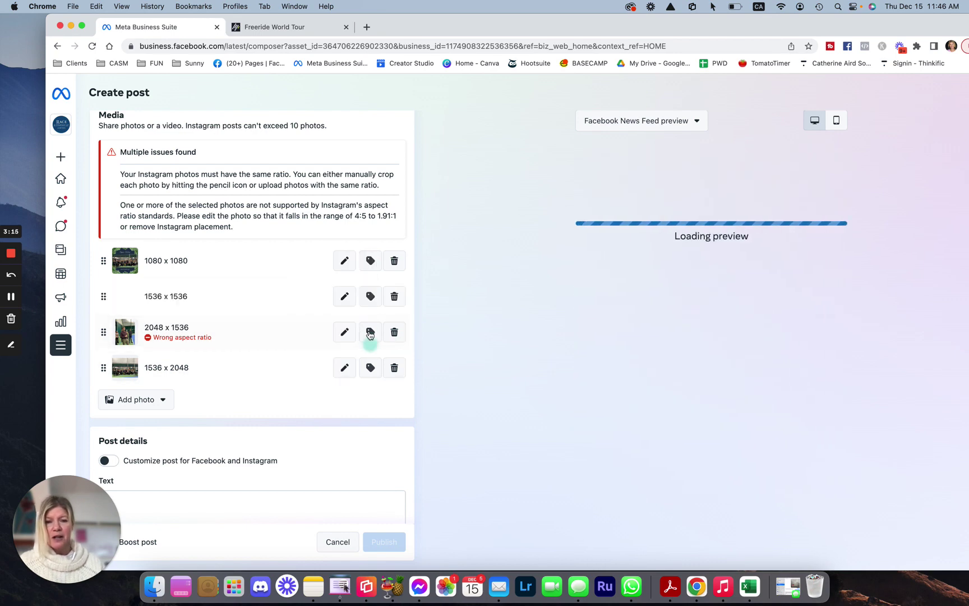
left_click(345, 332)
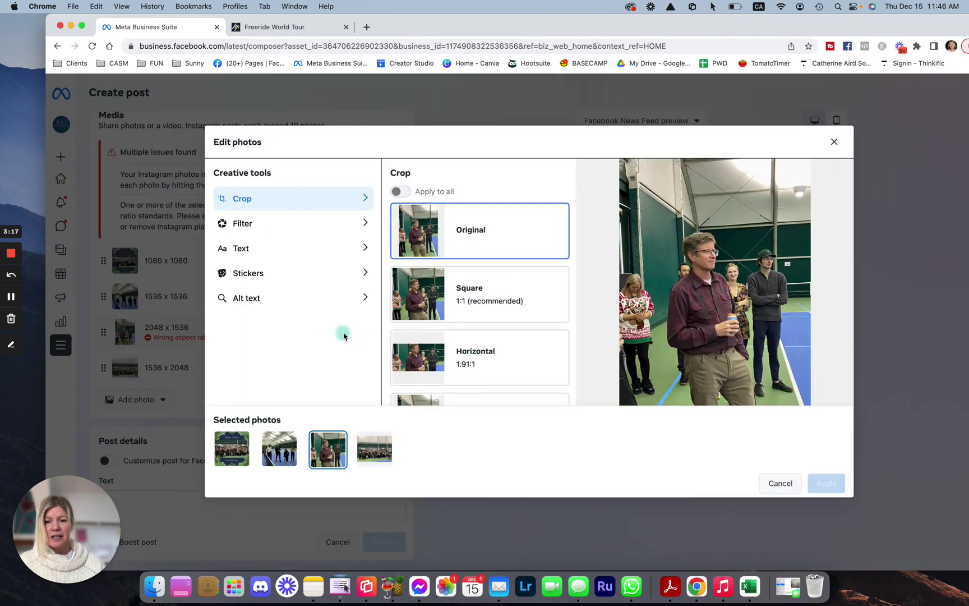
left_click(497, 303)
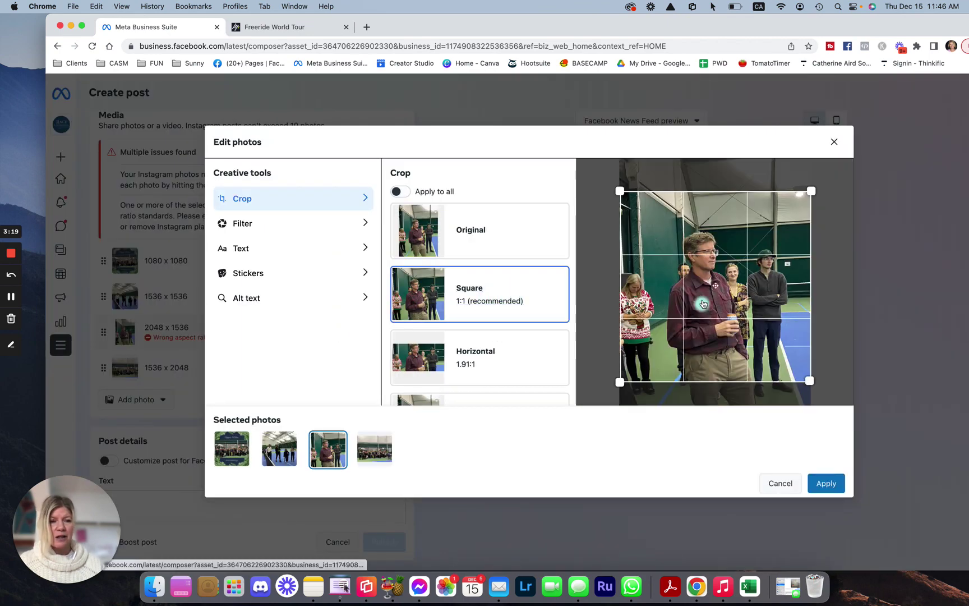
left_click_drag(703, 303, 701, 320)
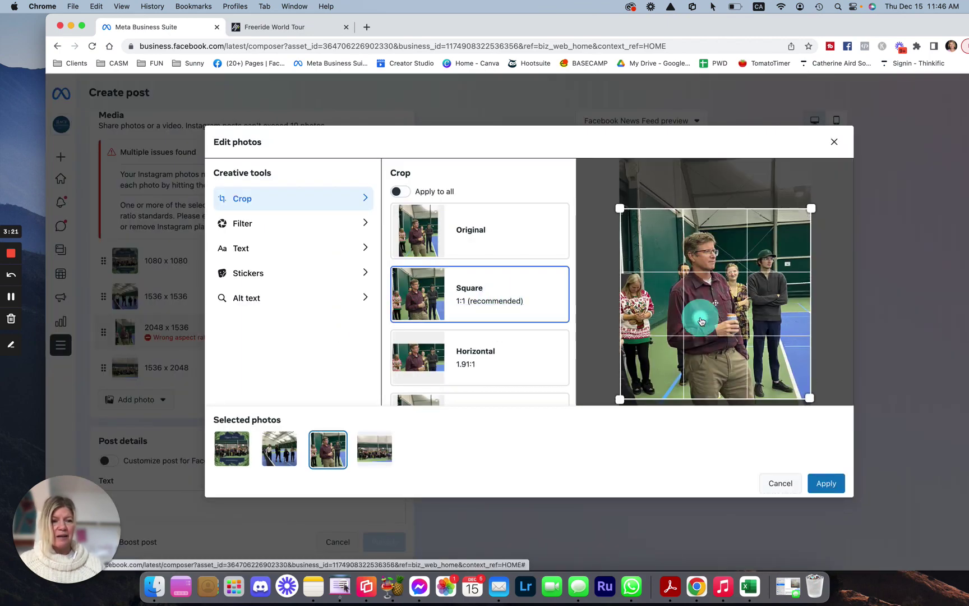
left_click(825, 481)
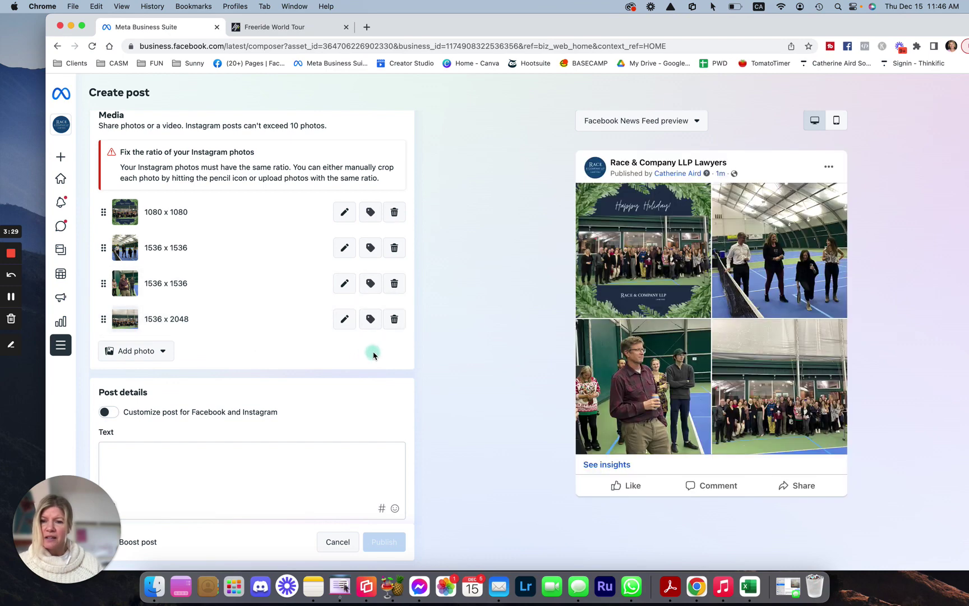
Remove the 1536 x 2048 photo and upload IMG_2398.jpeg from the Desktop instead
left_click(394, 320)
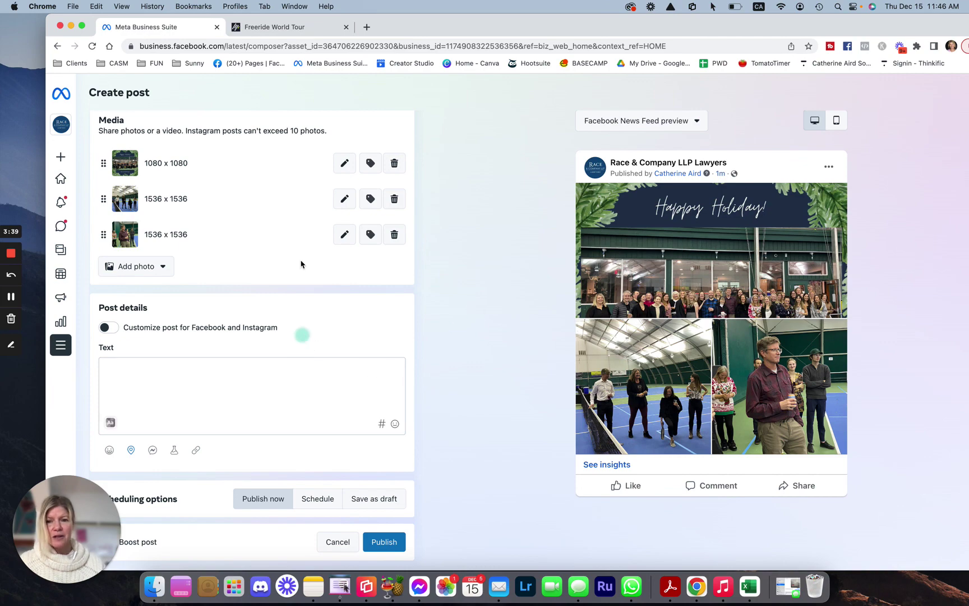
left_click_drag(552, 28, 550, 24)
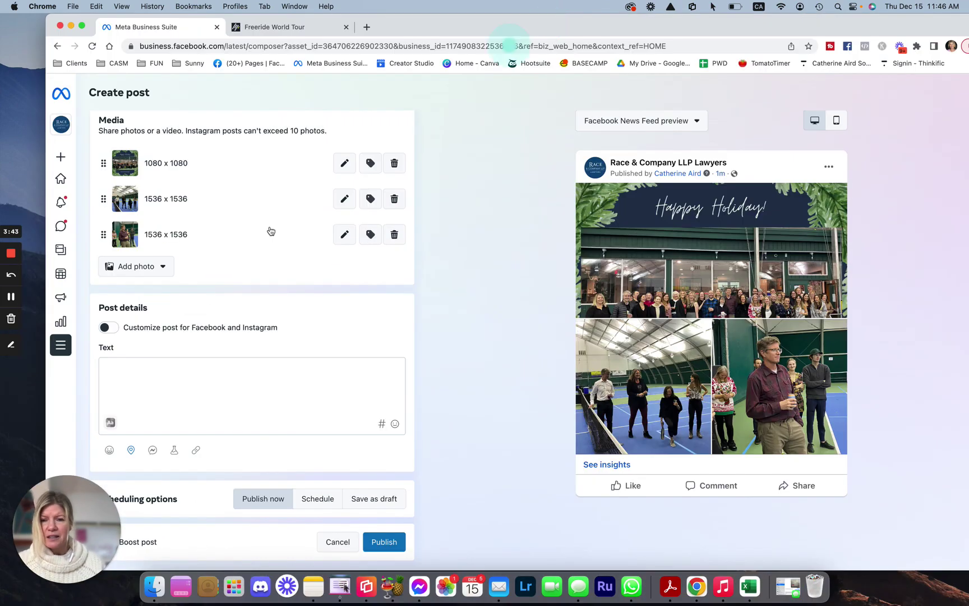
left_click(139, 269)
left_click(152, 294)
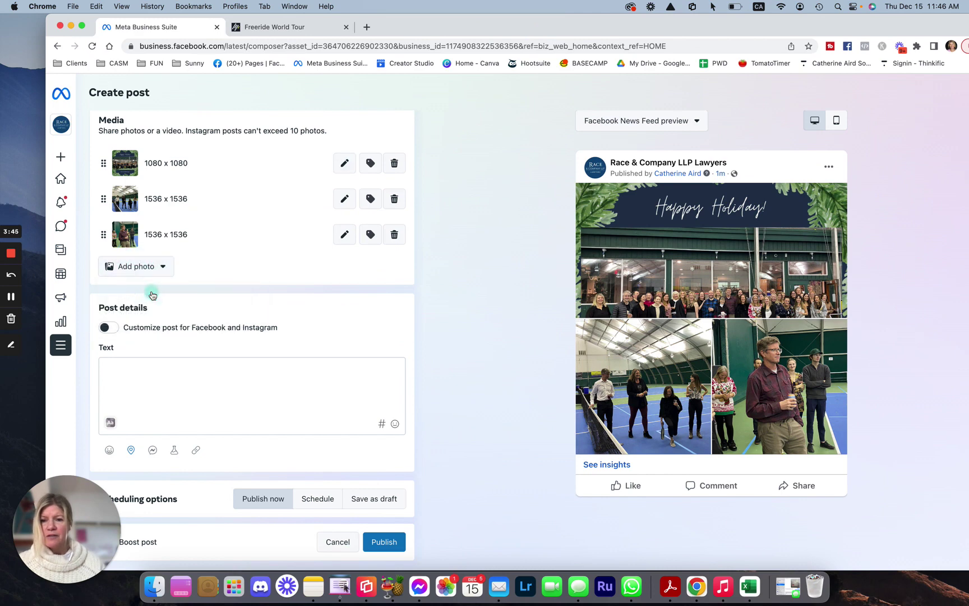
left_click(293, 295)
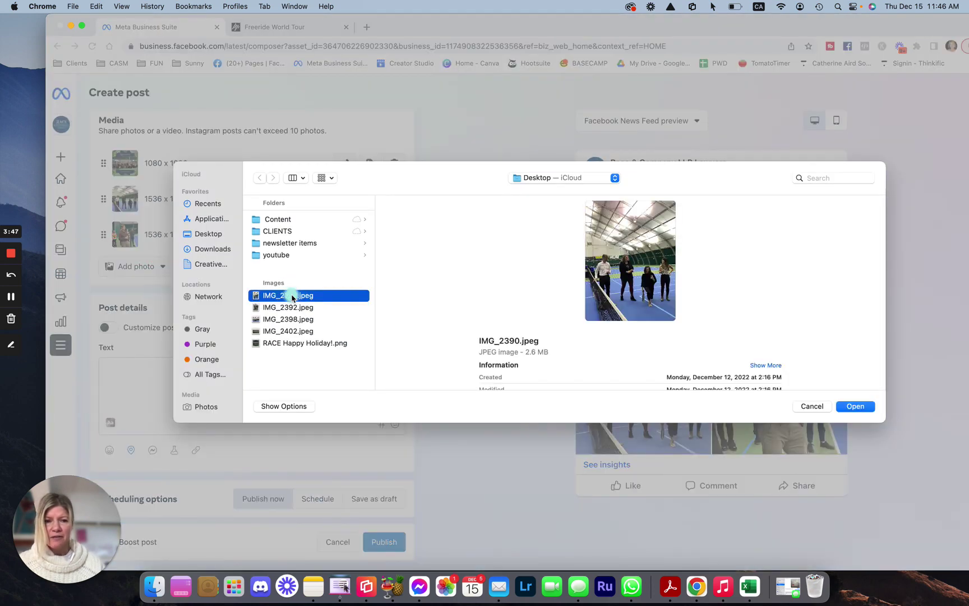
key("Down")
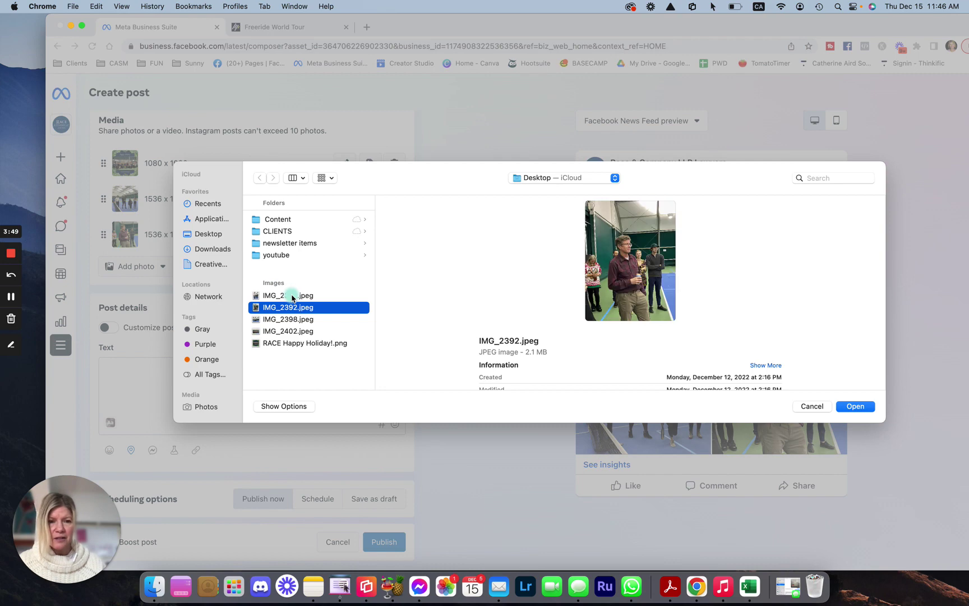
key("Down")
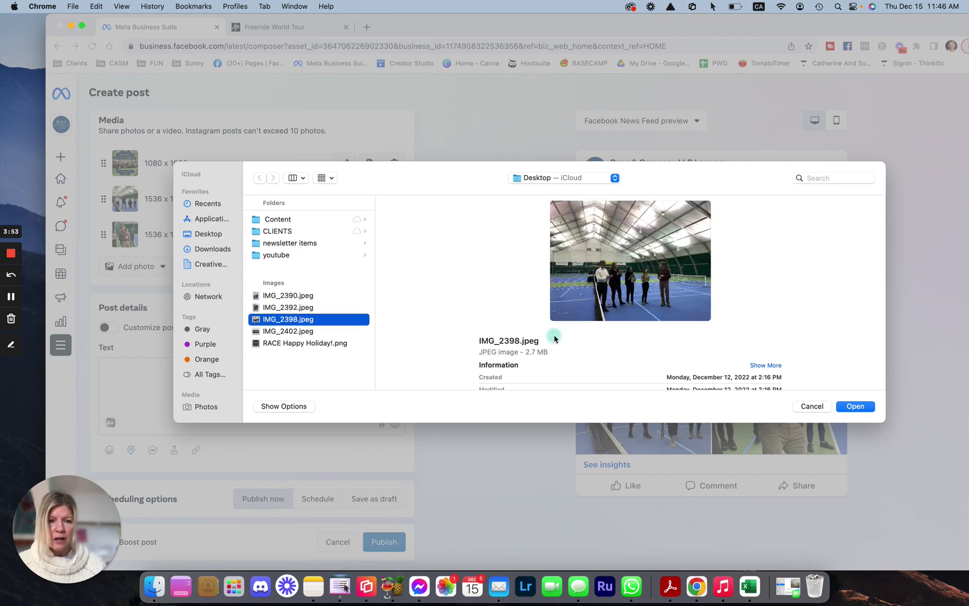
left_click(857, 406)
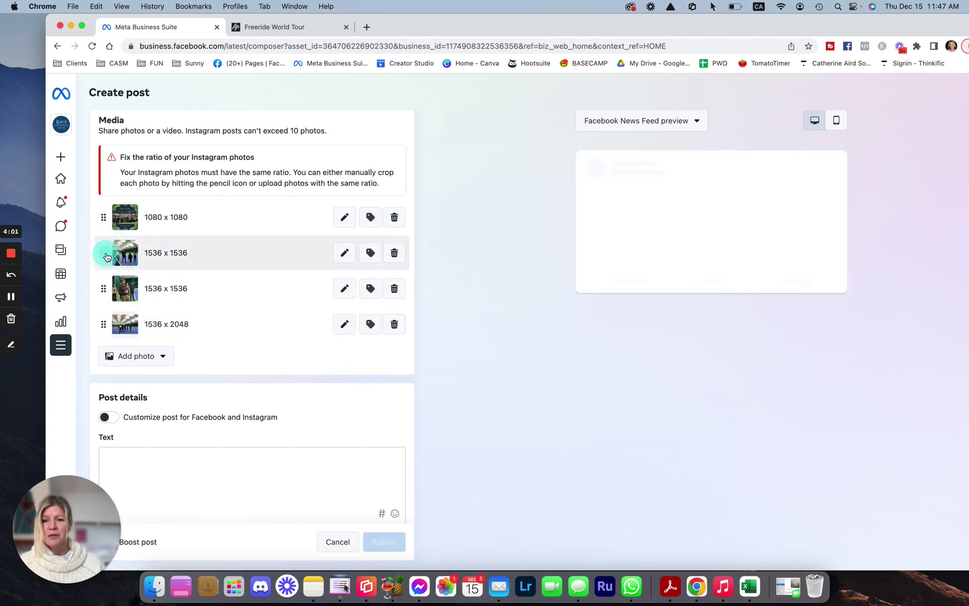
Reposition the second photo and crop the fourth photo to square 1:1
left_click_drag(101, 253, 339, 335)
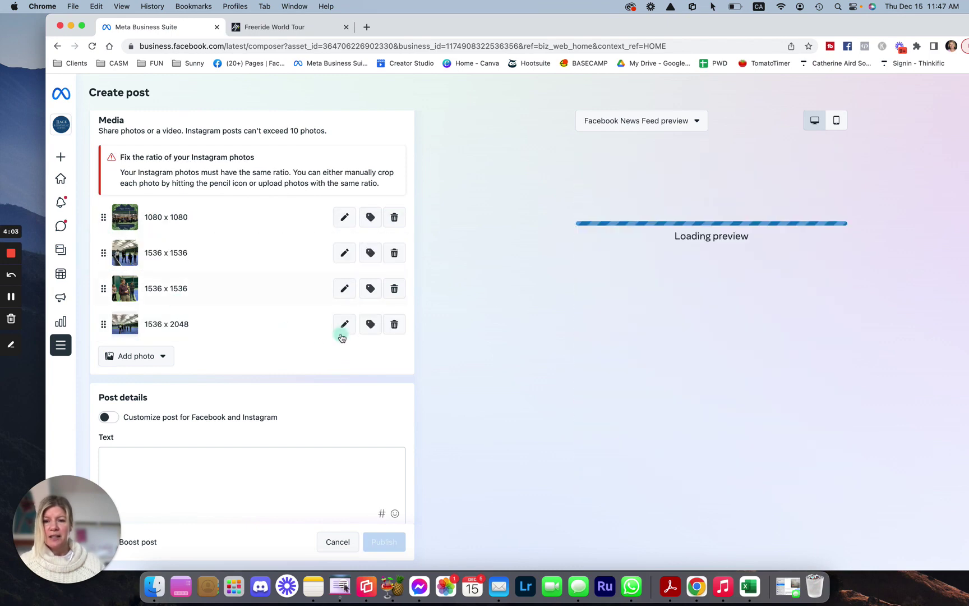
scroll(297, 353, "down", 2)
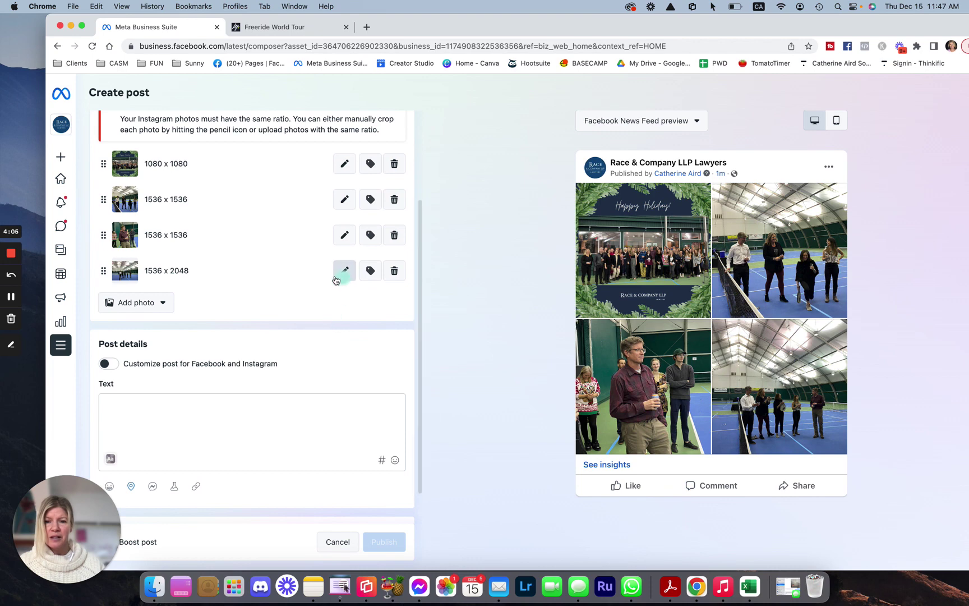
left_click(345, 272)
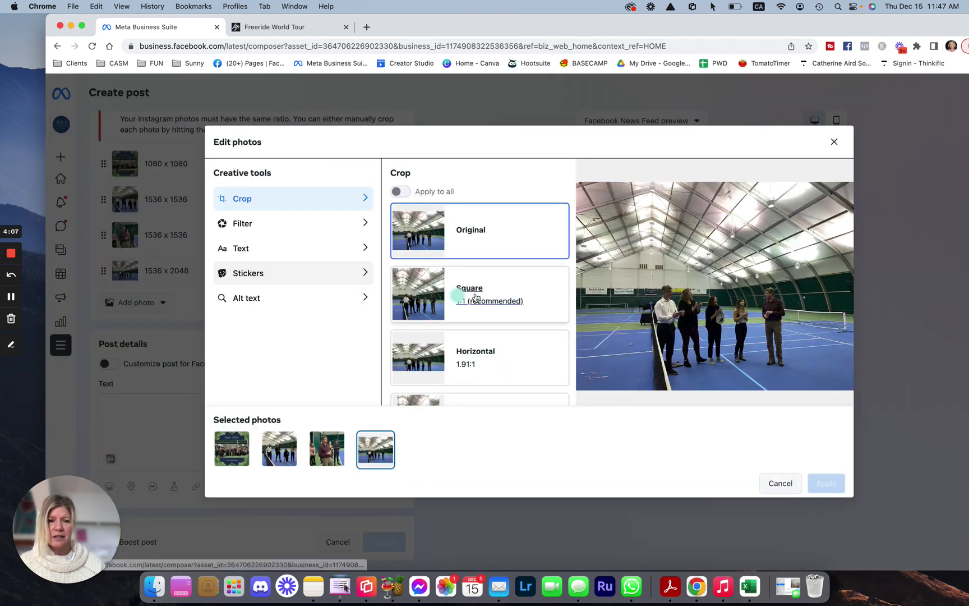
left_click(488, 303)
left_click(826, 483)
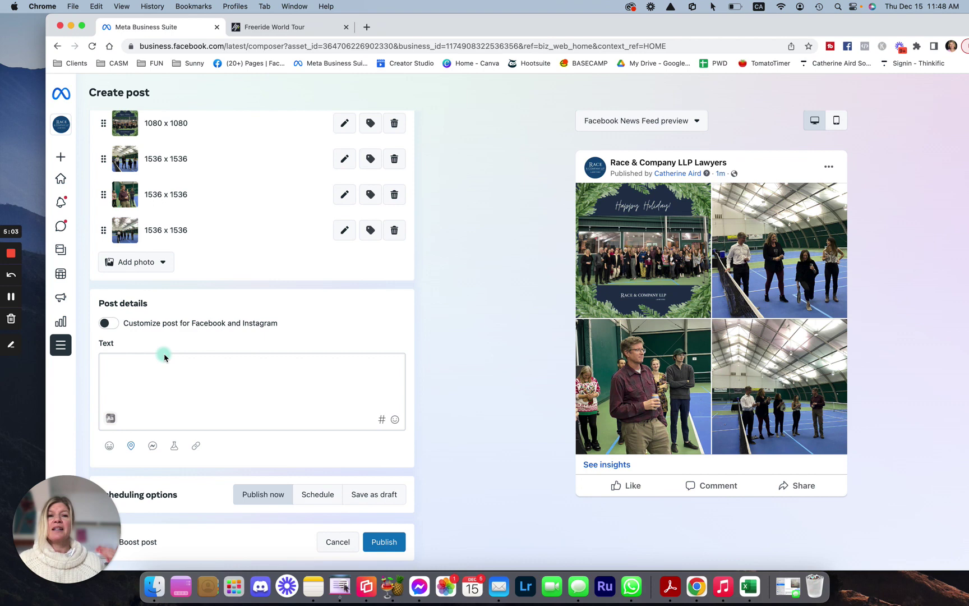
Paste into the post text, then undo the wrongly pasted link
left_click(132, 378)
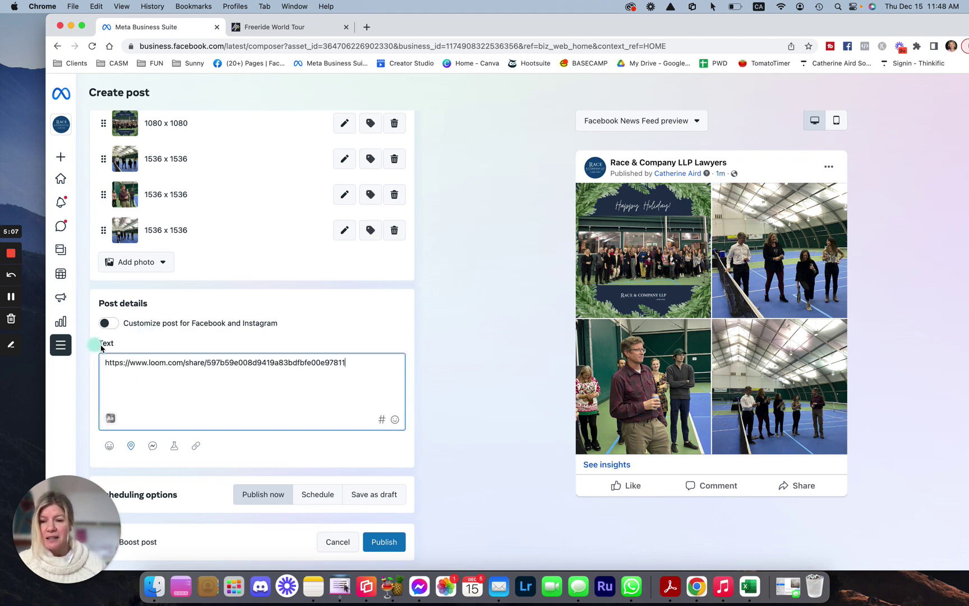
key("super+z")
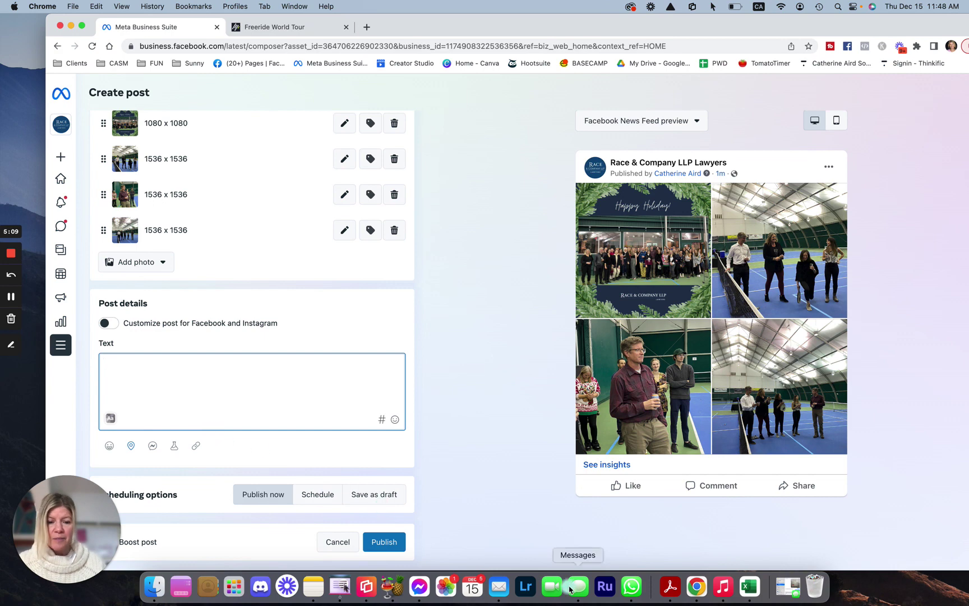
Copy the Christmas party caption from the Messages conversation and return to the post text
left_click(578, 586)
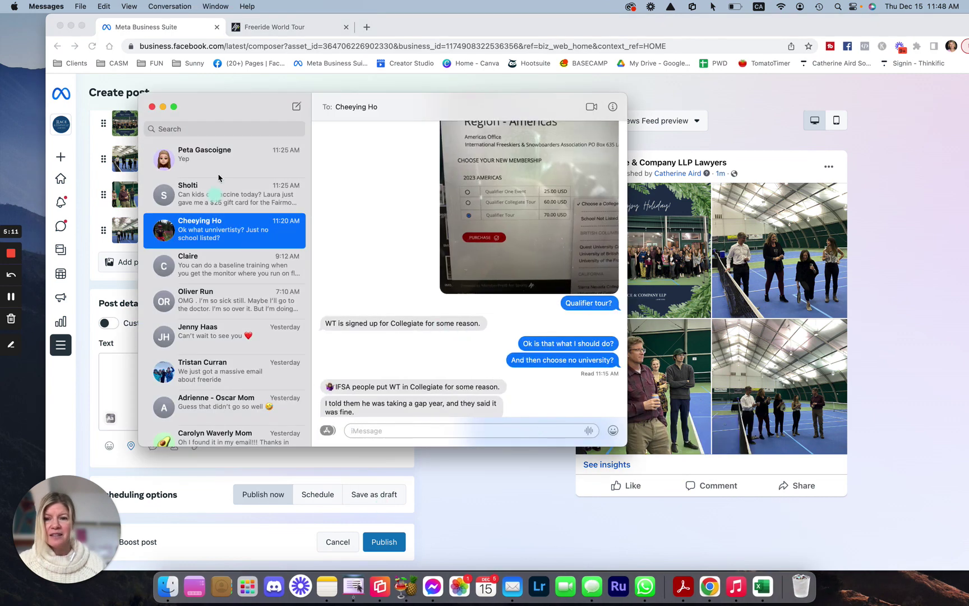
left_click(222, 193)
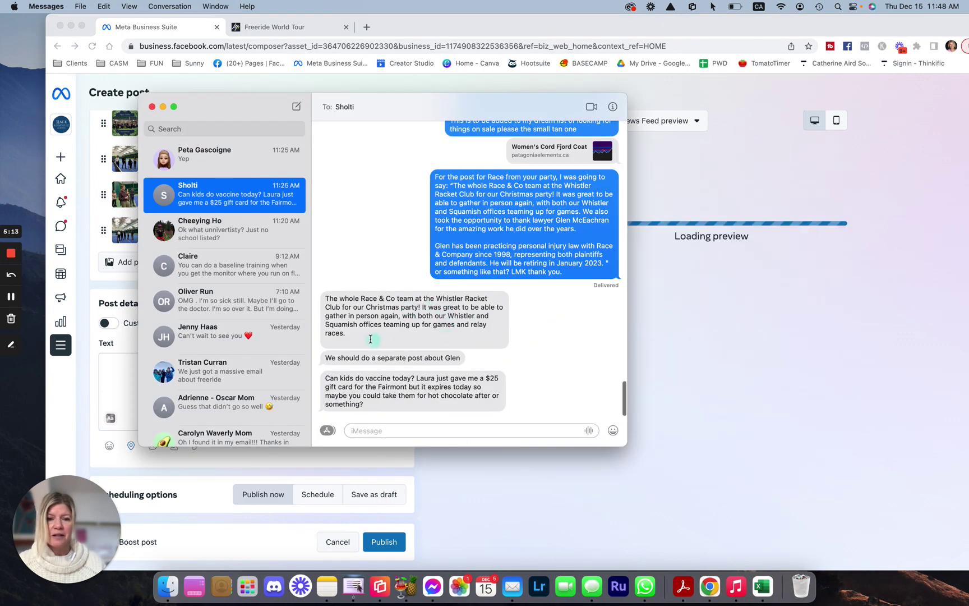
left_click_drag(364, 338, 324, 297)
key("super+c")
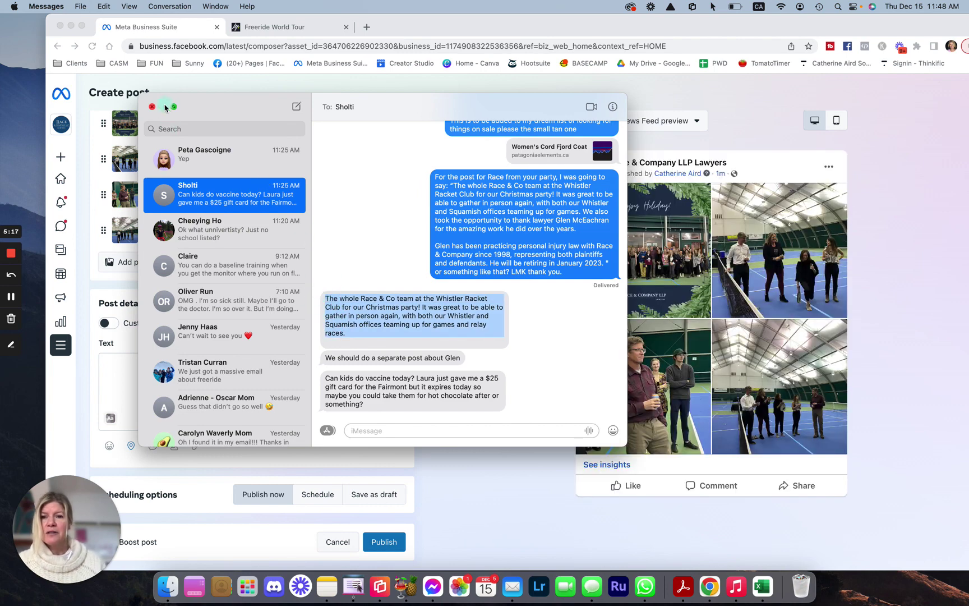
left_click(163, 106)
left_click(145, 368)
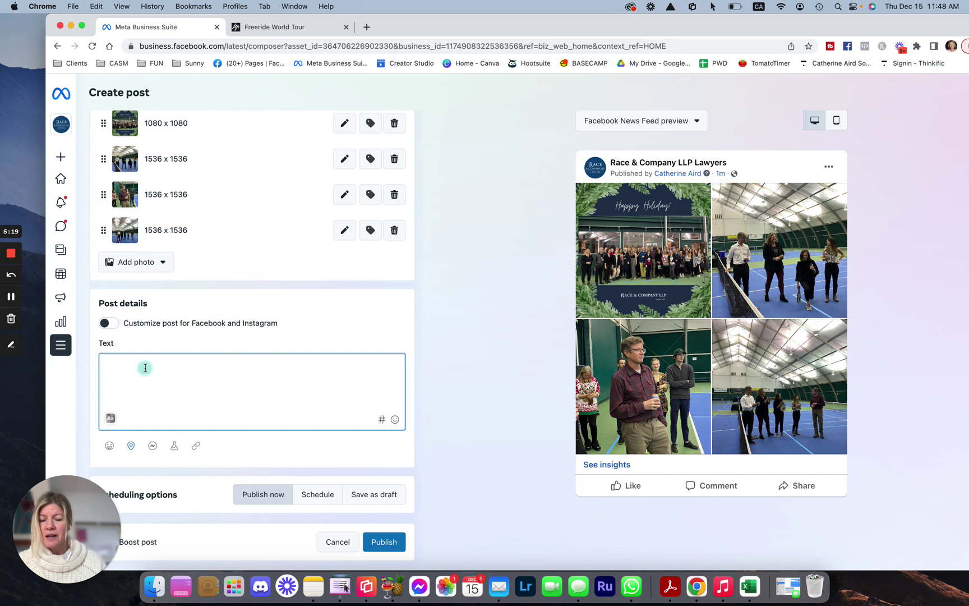
Paste the party caption and turn on Customize post for Facebook and Instagram
key("super+v")
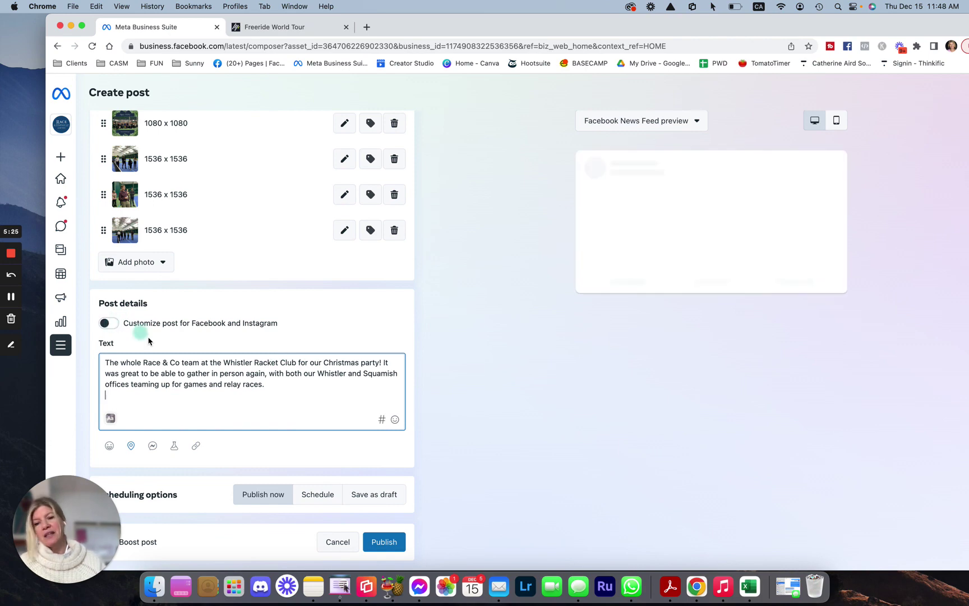
left_click(106, 323)
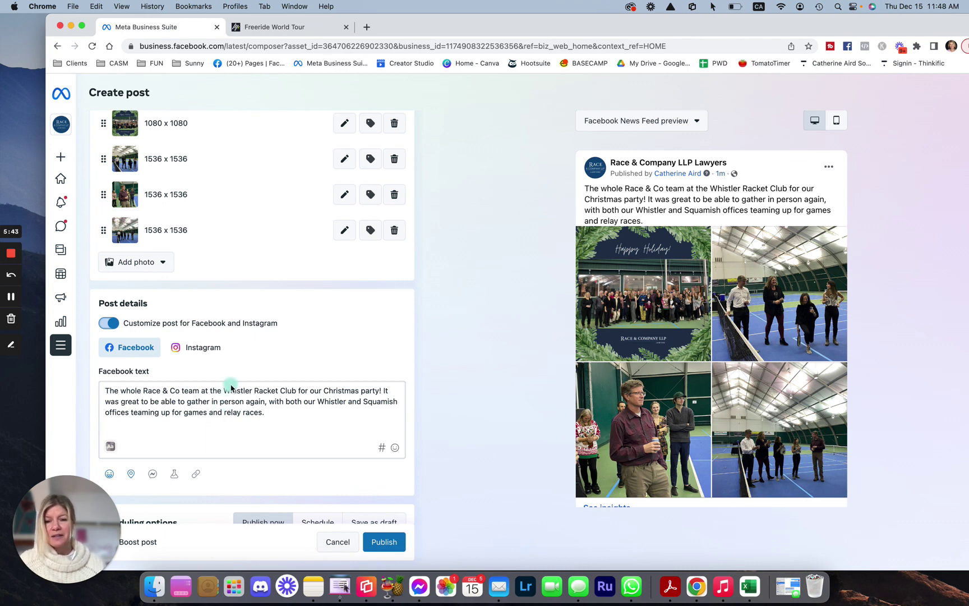
Replace 'Whistler Racket Club' with an @ mention of the club's page, removing leftover letters
left_click(288, 418)
type("@")
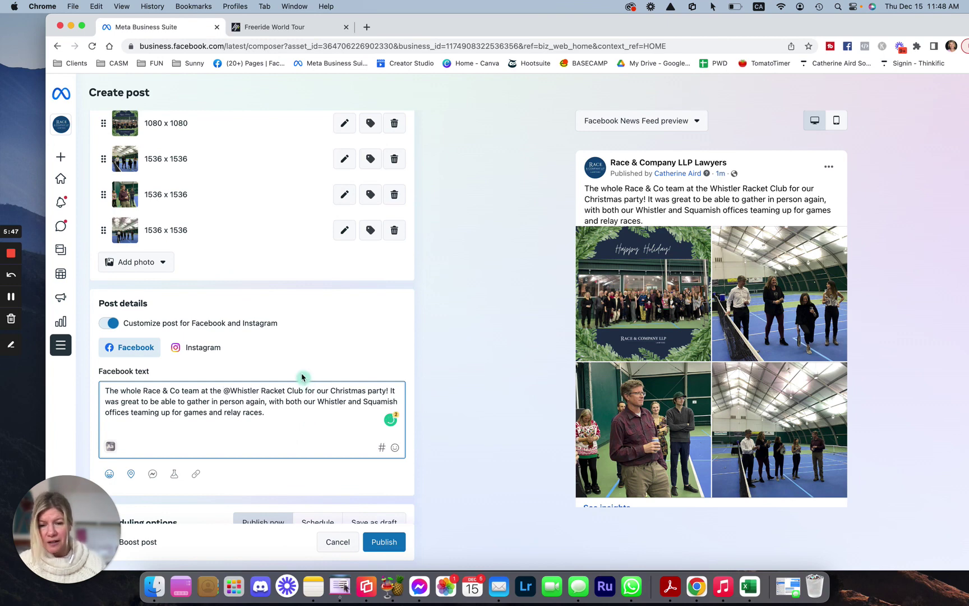
key("Right")
key("Right")
key("Right")
key("Right")
key("Right")
key("Right")
key("Right")
key("Right")
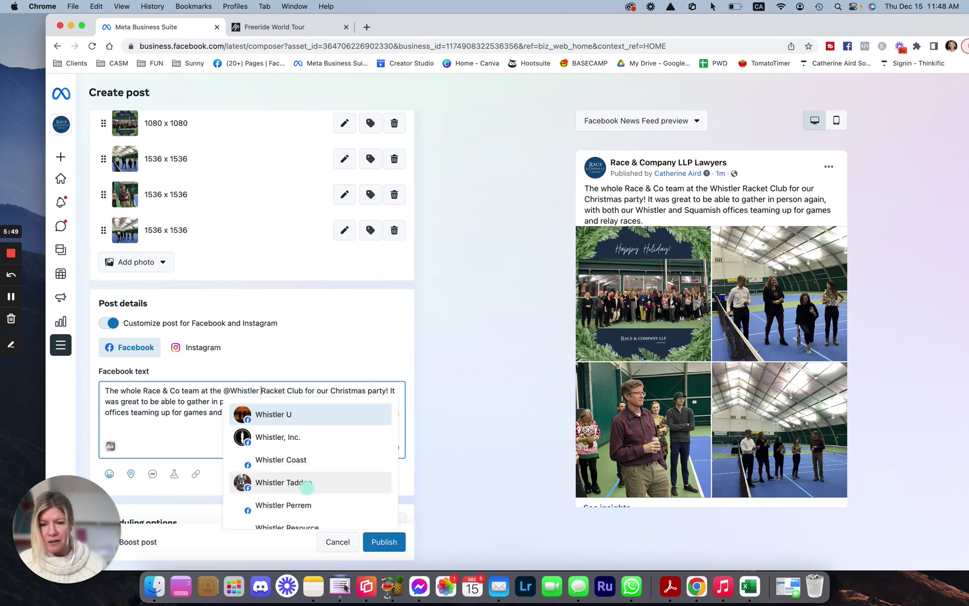
key("Delete")
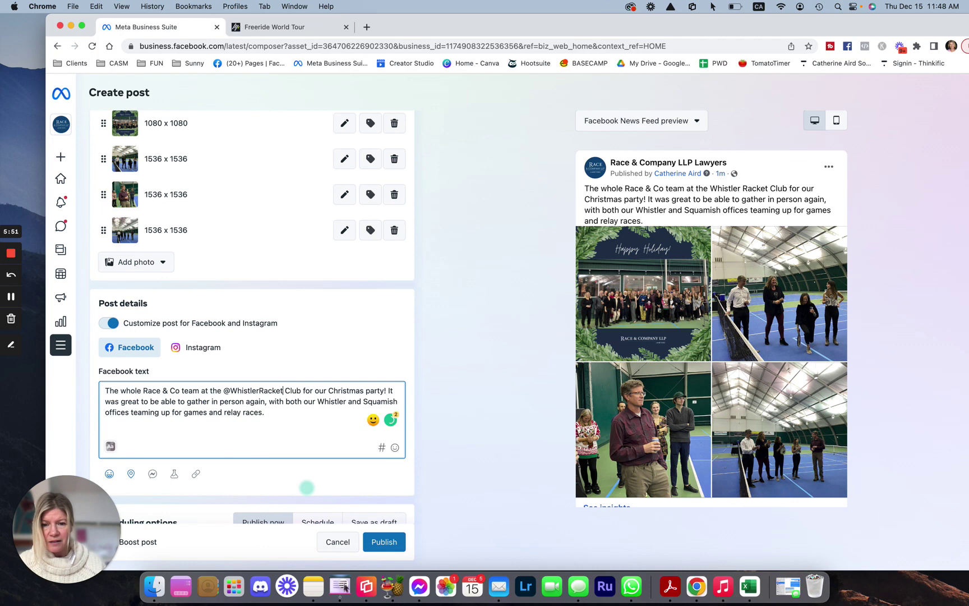
key("BackSpace")
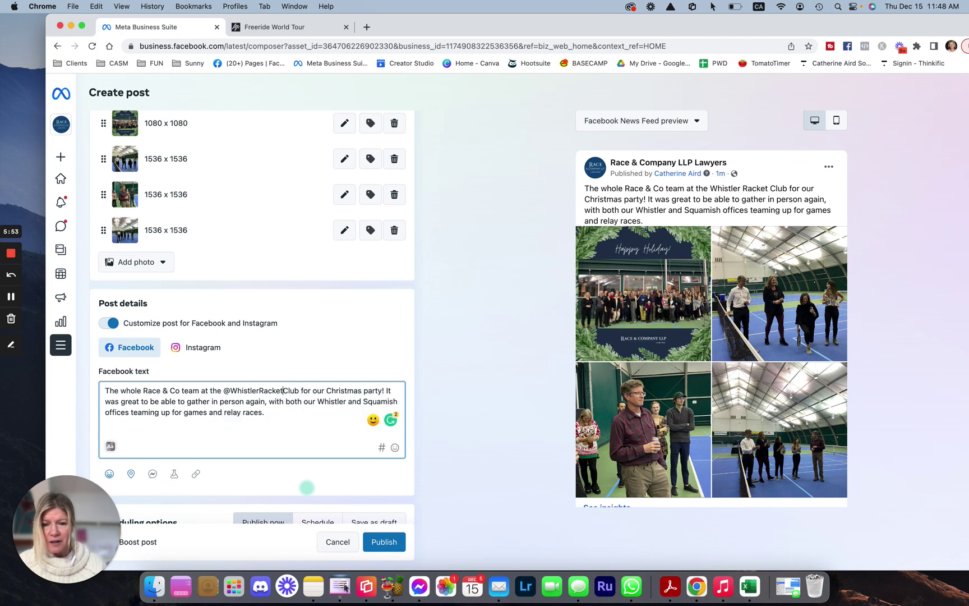
left_click(308, 418)
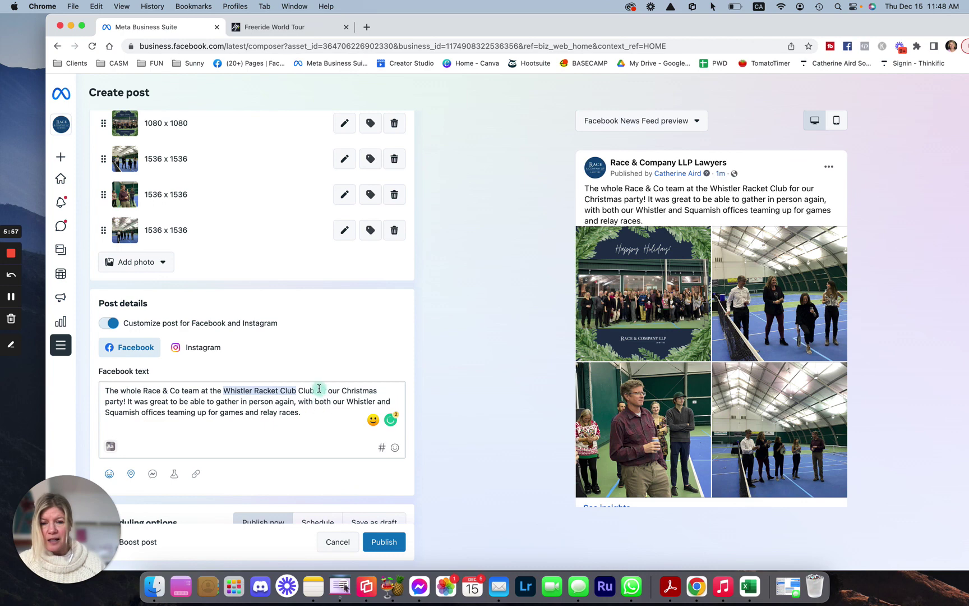
left_click(315, 390)
key("BackSpace")
key("BackSpace")
key("BackSpace")
key("BackSpace")
key("BackSpace")
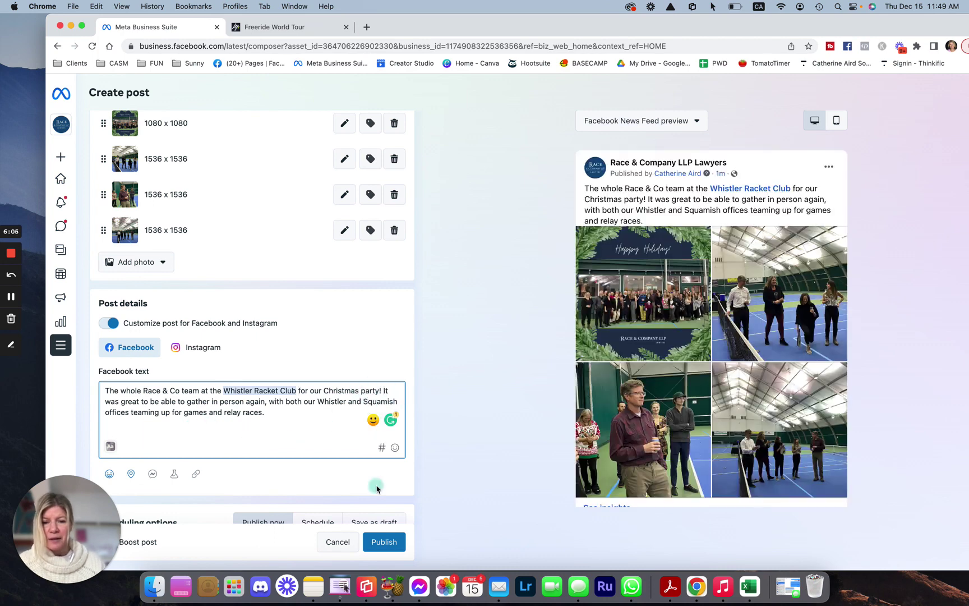
Add a Christmas tree emoji after 'party!' and start the next sentence on a new line
key("ctrl+super+space")
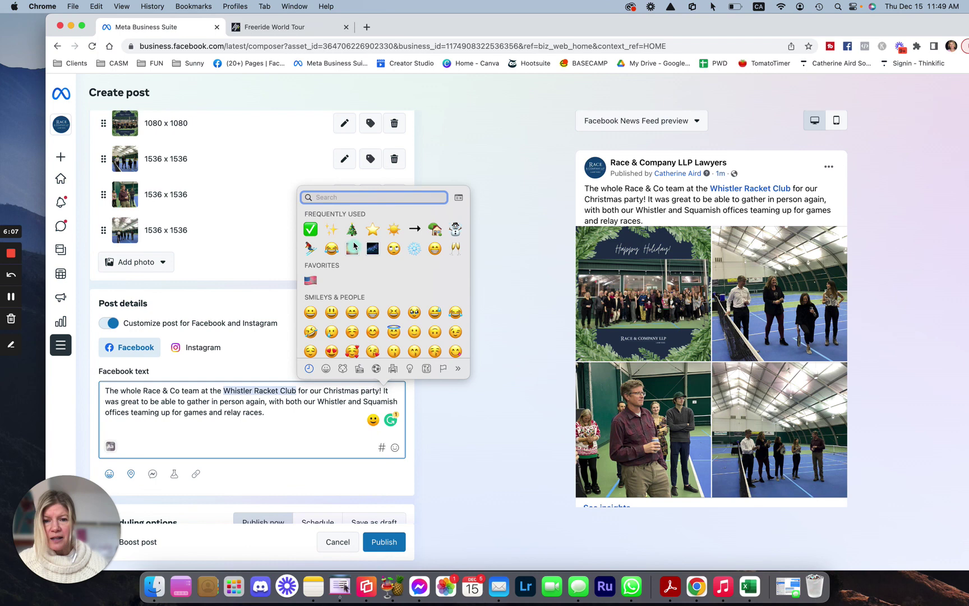
left_click(351, 231)
left_click(332, 436)
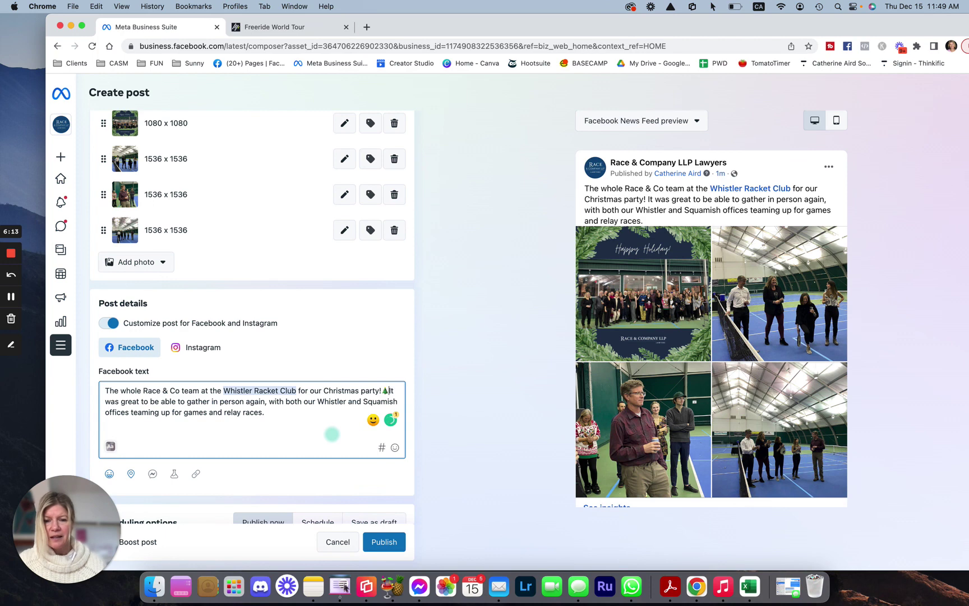
key("Return")
Add a 'Happy Holidays! ✨' line after 'relay races.' followed by a new line
left_click(310, 415)
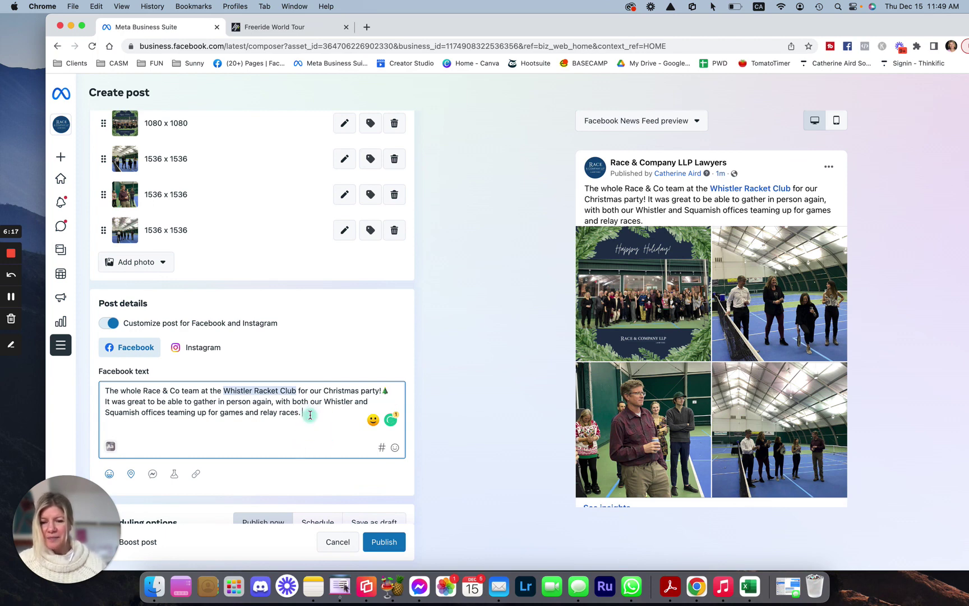
left_click(310, 415)
key("Return")
key("Return")
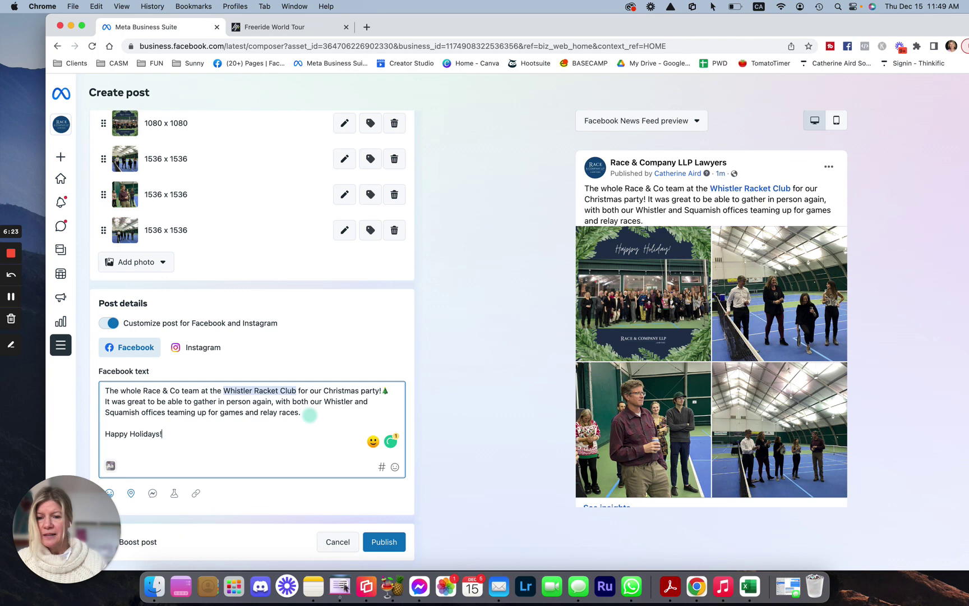
type("Happy Holidays!")
key("ctrl+super+space")
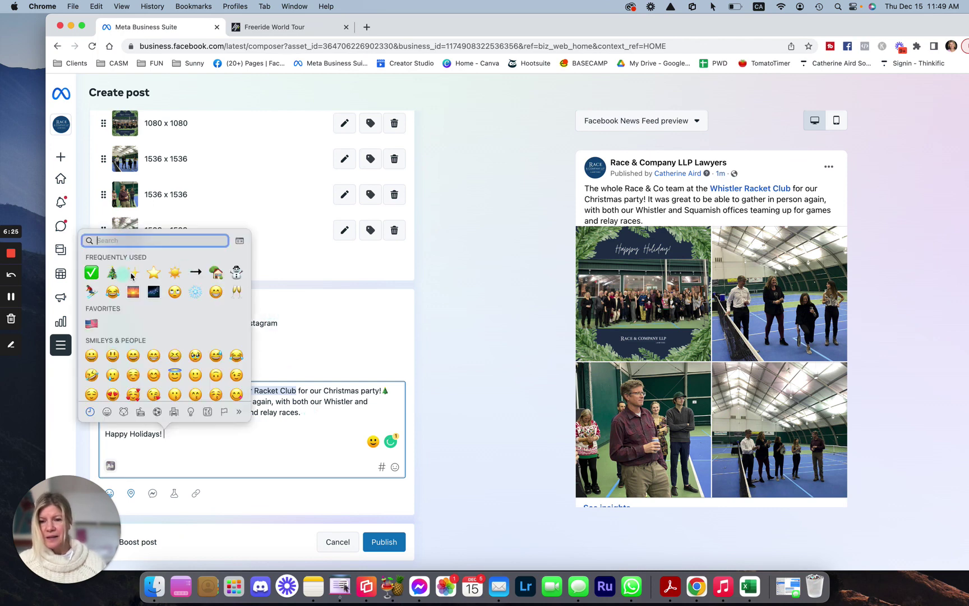
left_click(133, 272)
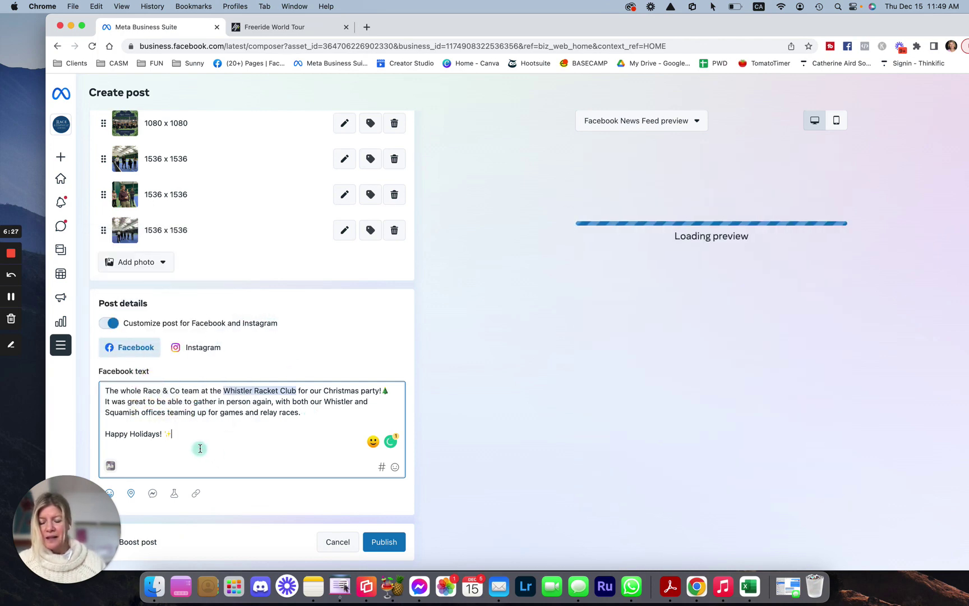
key("Return")
key("Return")
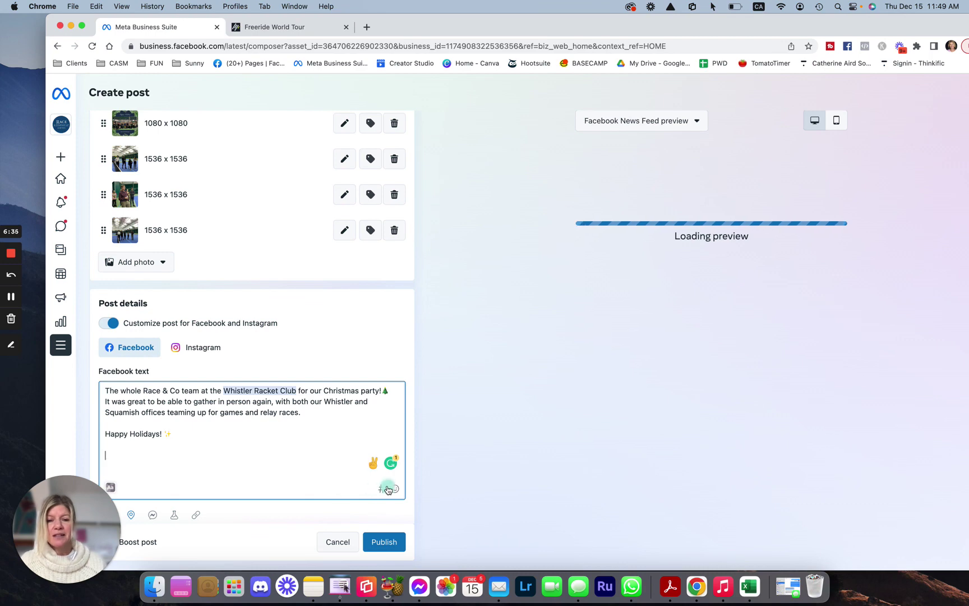
Search hashtags for 'whistl' and save #whistler to the saved hashtags
left_click(385, 489)
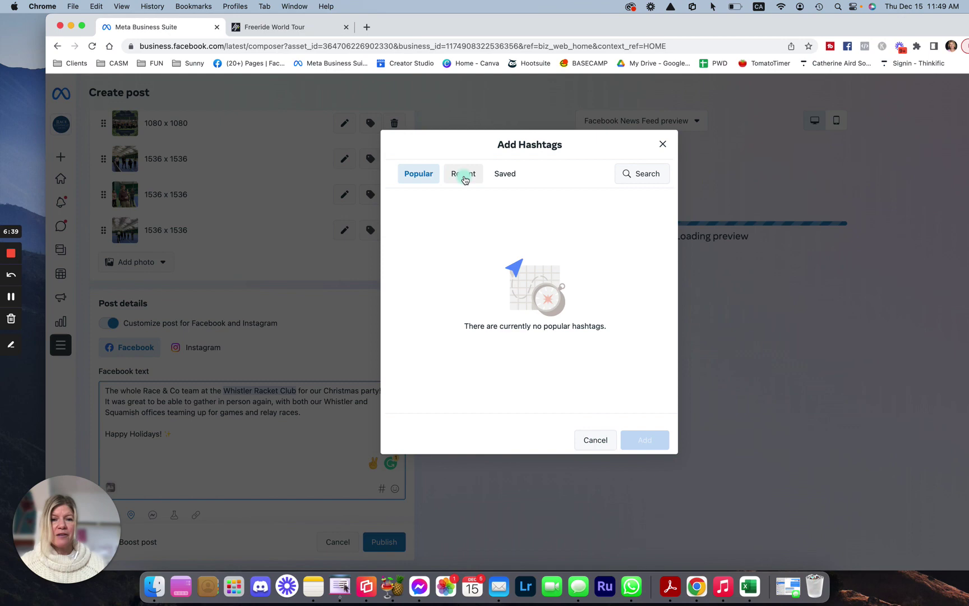
left_click(642, 177)
type("w")
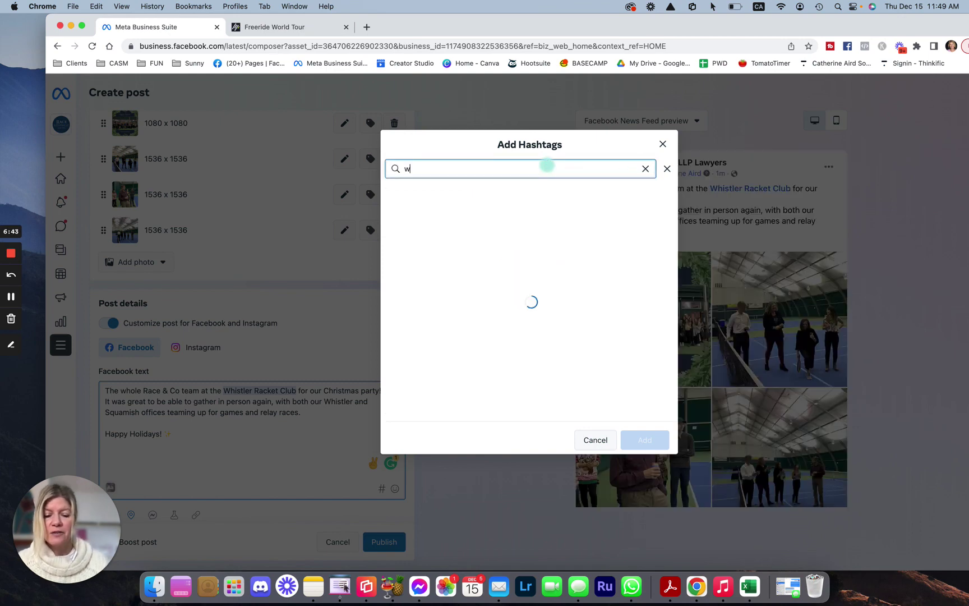
type("histler")
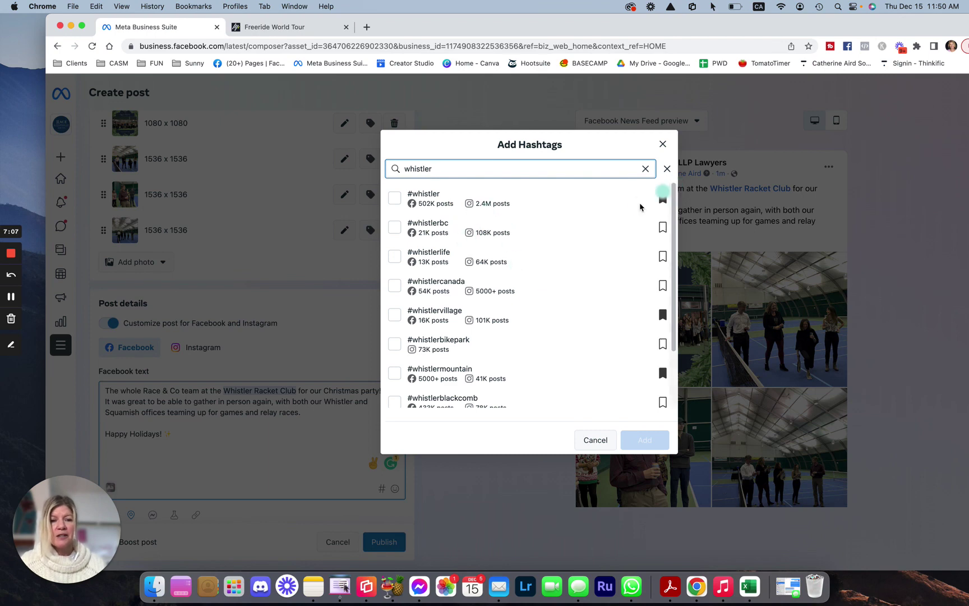
left_click(662, 197)
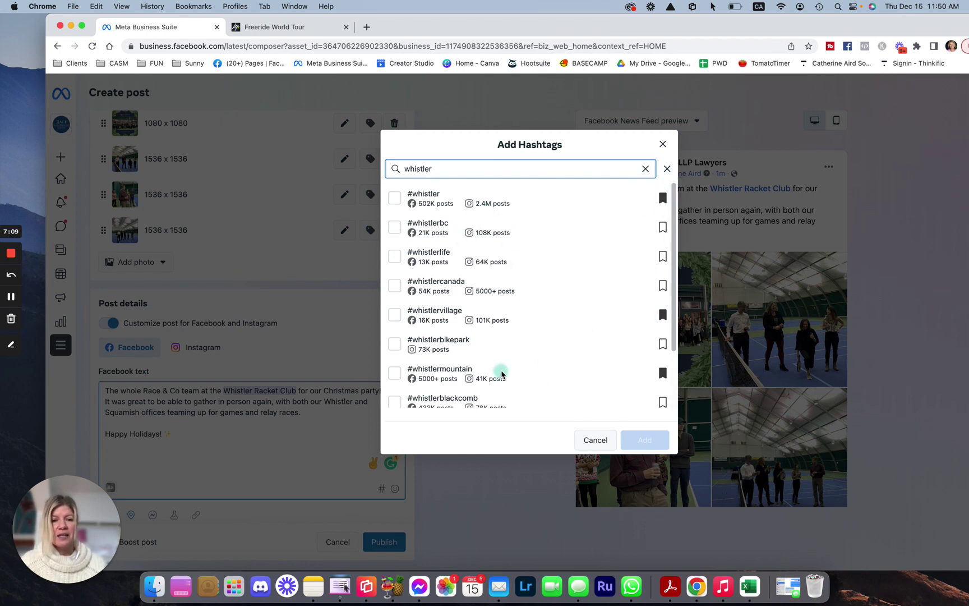
scroll(499, 370, "down", 1)
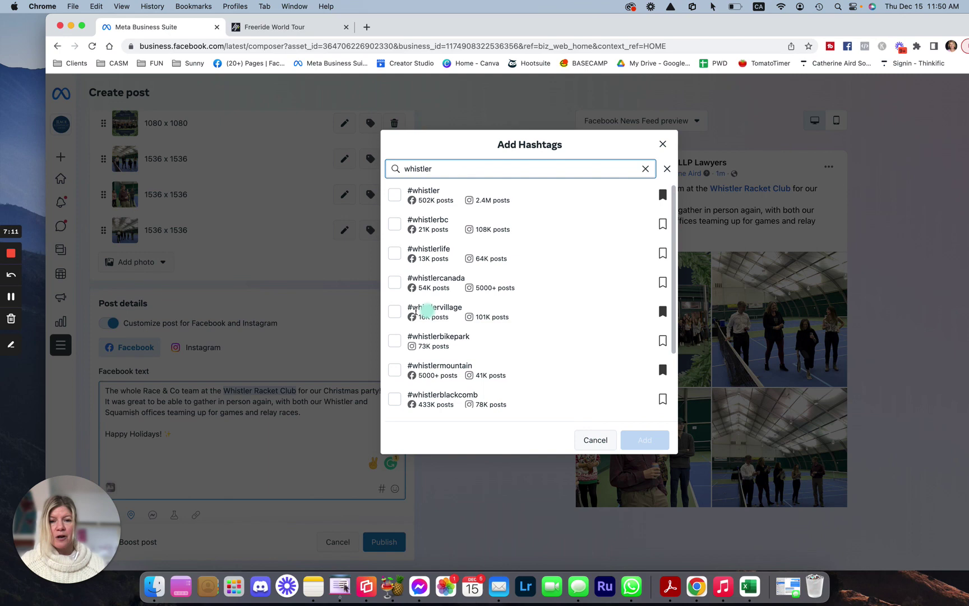
scroll(523, 320, "down", 1)
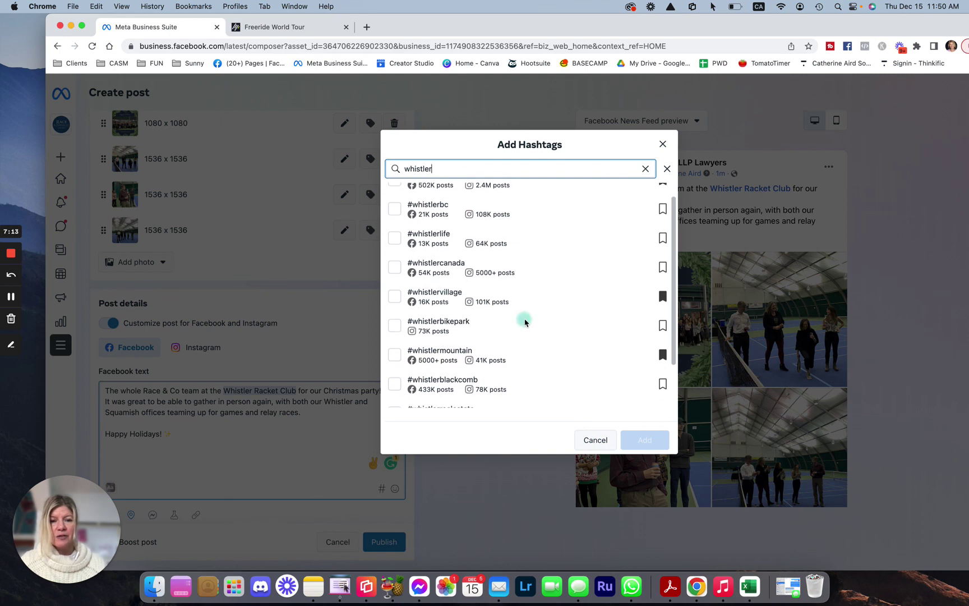
Select #whistlerlife, #whistler and #whistlerbc from the search results
left_click(395, 241)
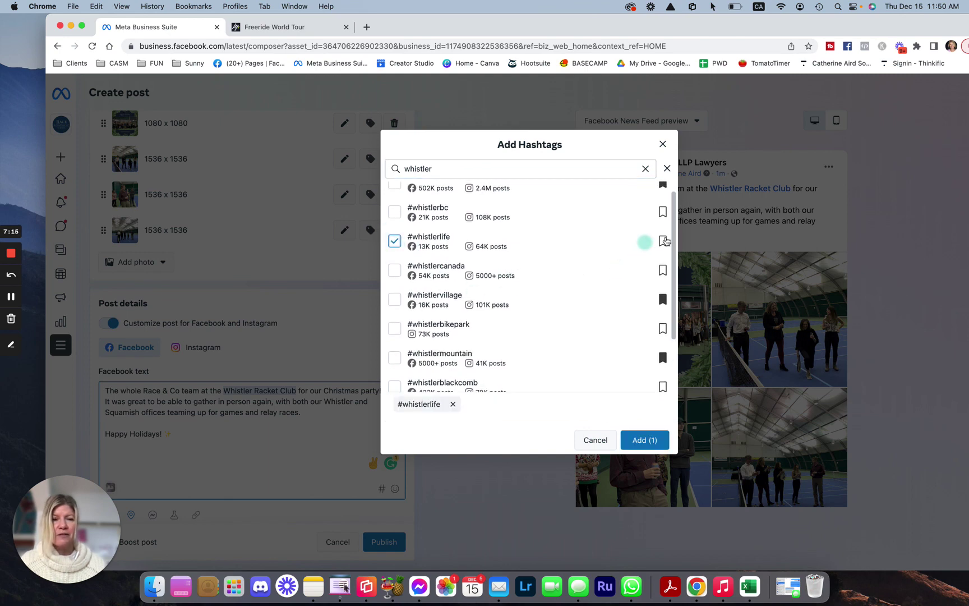
scroll(562, 316, "down", 3)
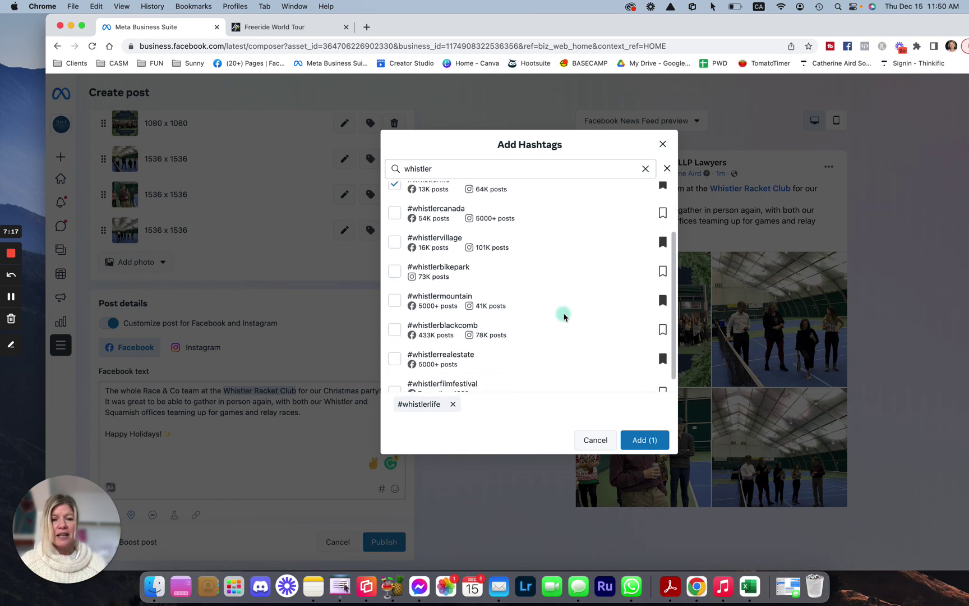
scroll(564, 317, "down", 1)
scroll(564, 317, "up", 5)
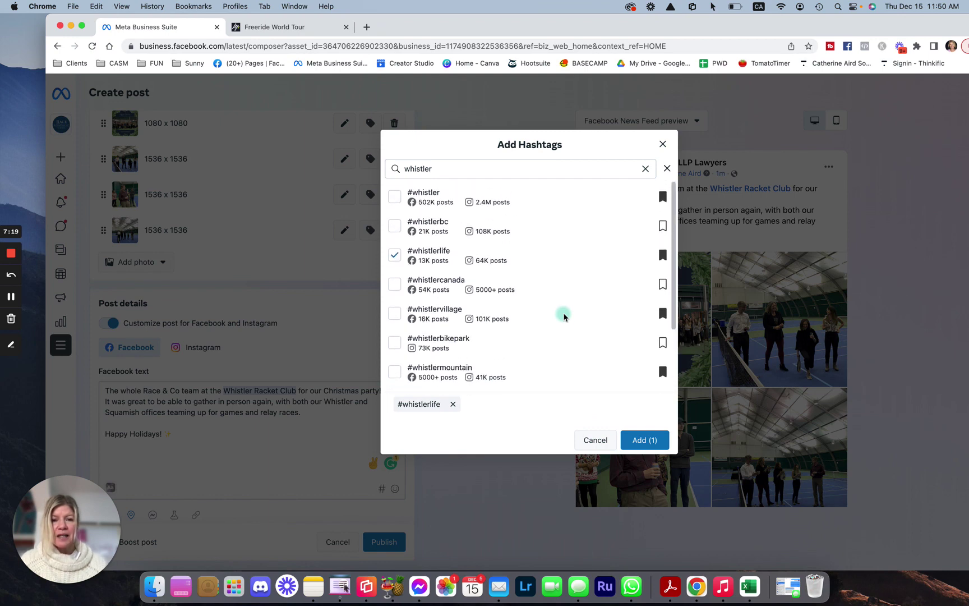
left_click(394, 200)
left_click(395, 254)
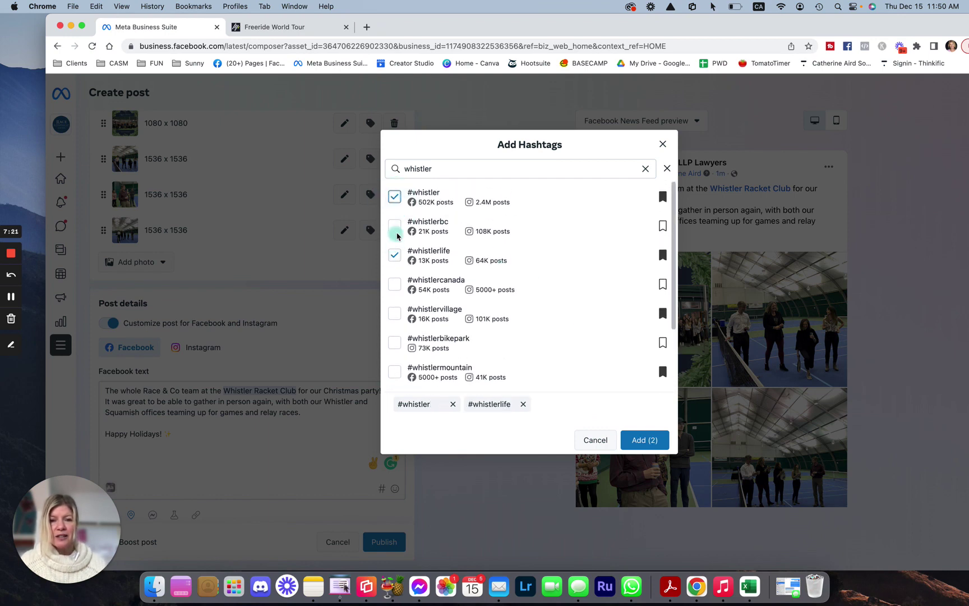
left_click(394, 226)
scroll(400, 319, "down", 4)
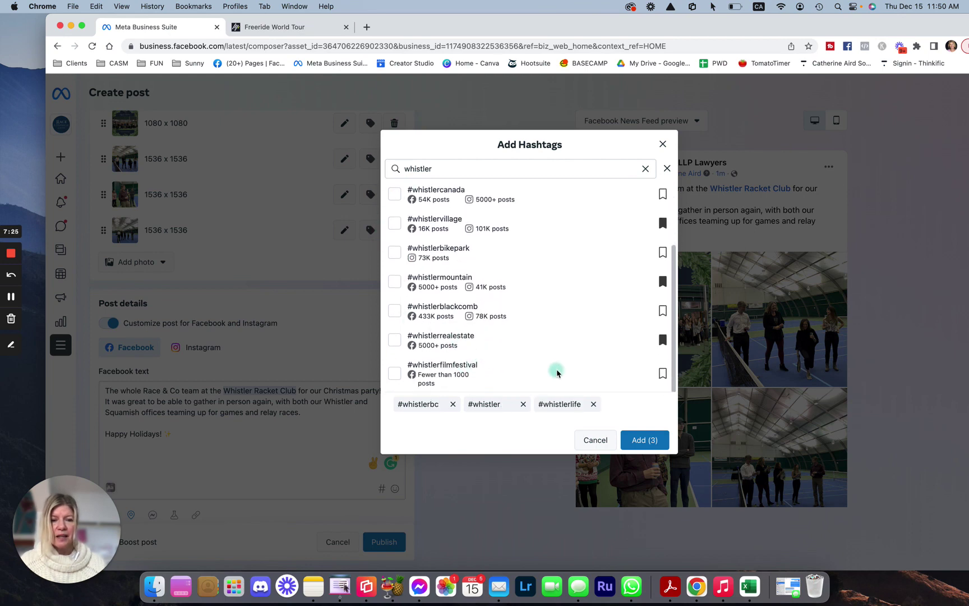
scroll(557, 372, "up", 3)
left_click(445, 168)
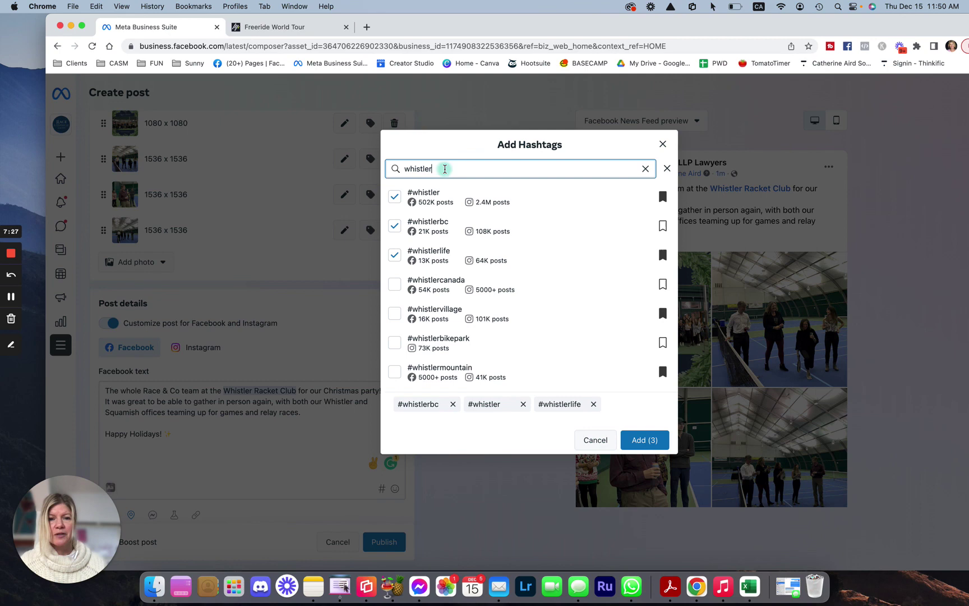
Search 'law' and select #whistlerlaw, #whistlerlawyer and #whistlerlawfirm
type("la")
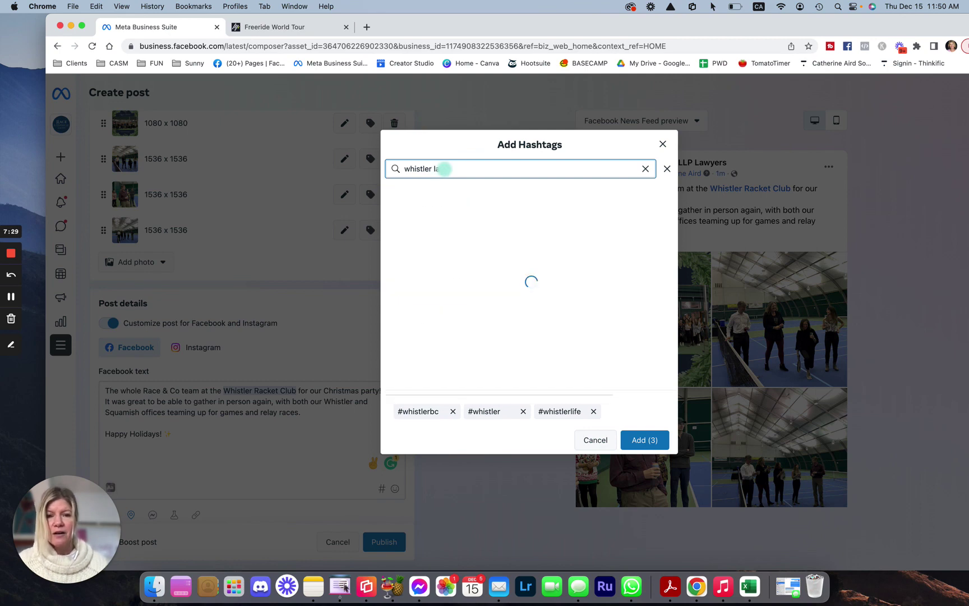
type("w")
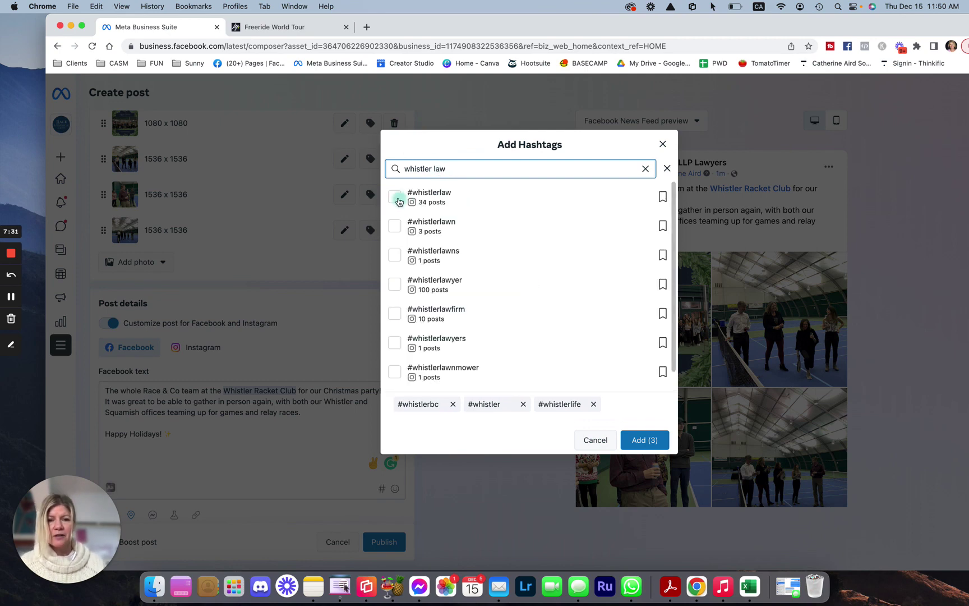
left_click(398, 201)
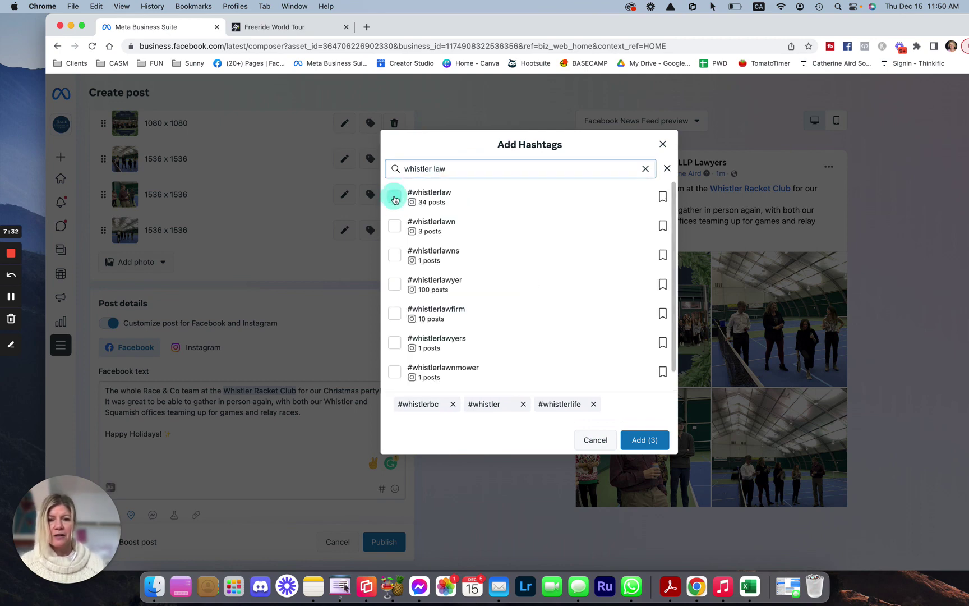
left_click(395, 289)
left_click(395, 313)
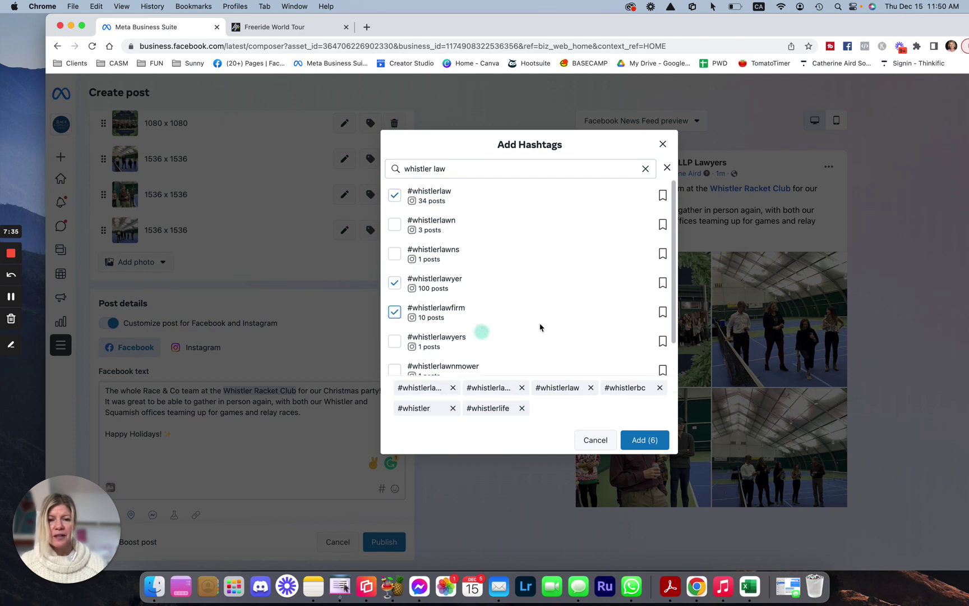
Bookmark the three law hashtags and add all six hashtags to the Facebook caption
scroll(540, 327, "down", 2)
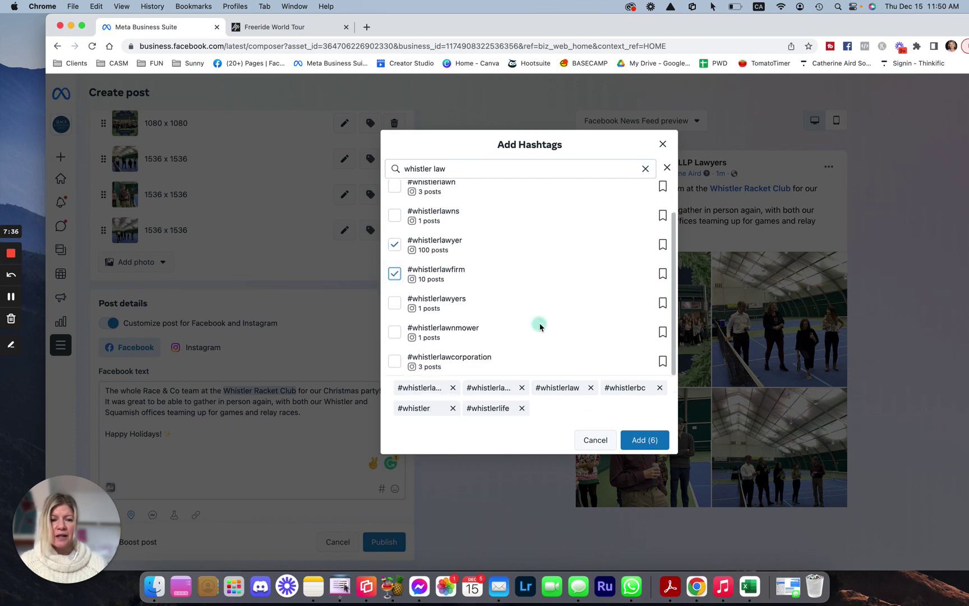
left_click(662, 274)
scroll(652, 273, "up", 1)
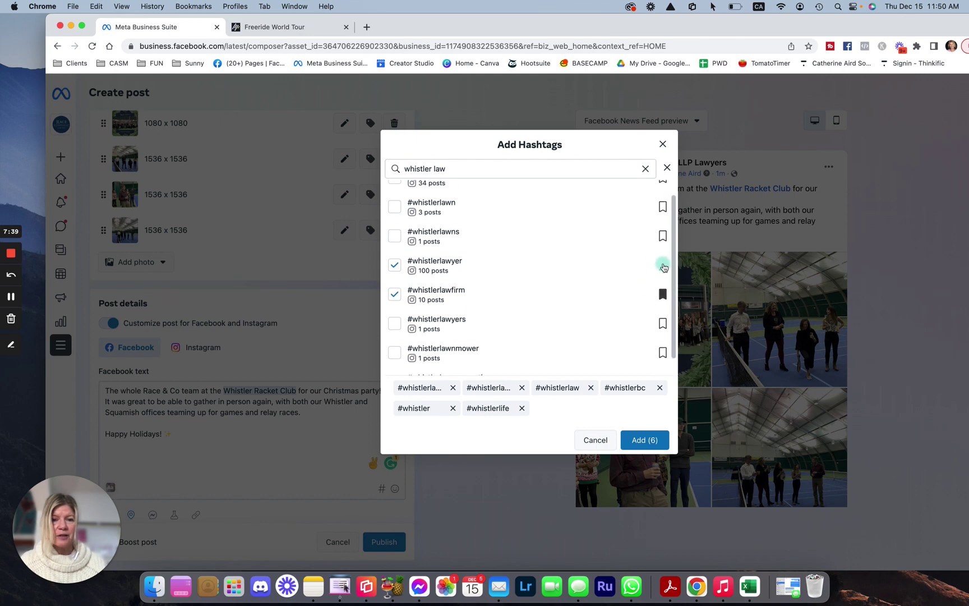
left_click(662, 266)
scroll(596, 289, "up", 1)
left_click(662, 195)
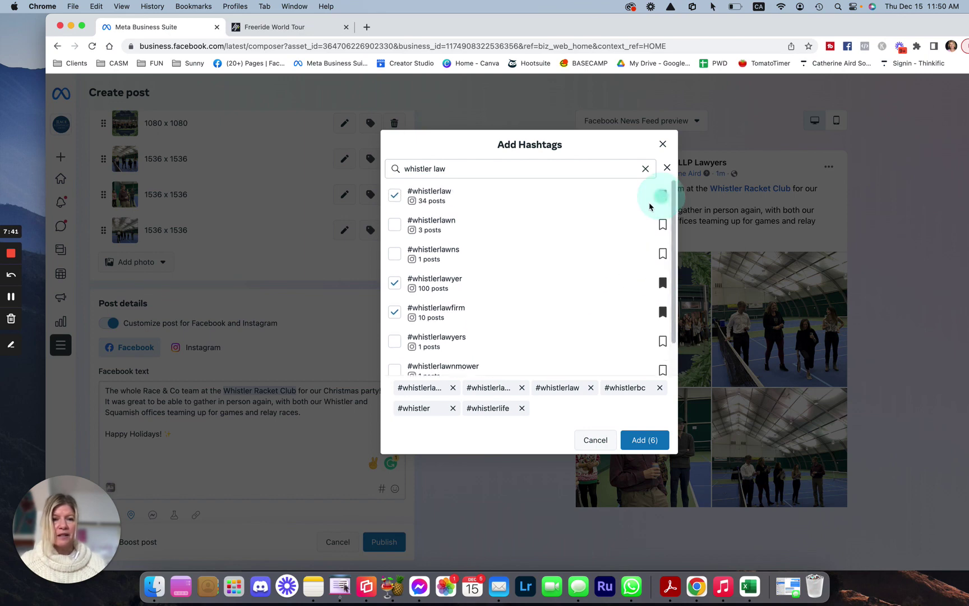
scroll(612, 259, "down", 1)
scroll(612, 259, "up", 1)
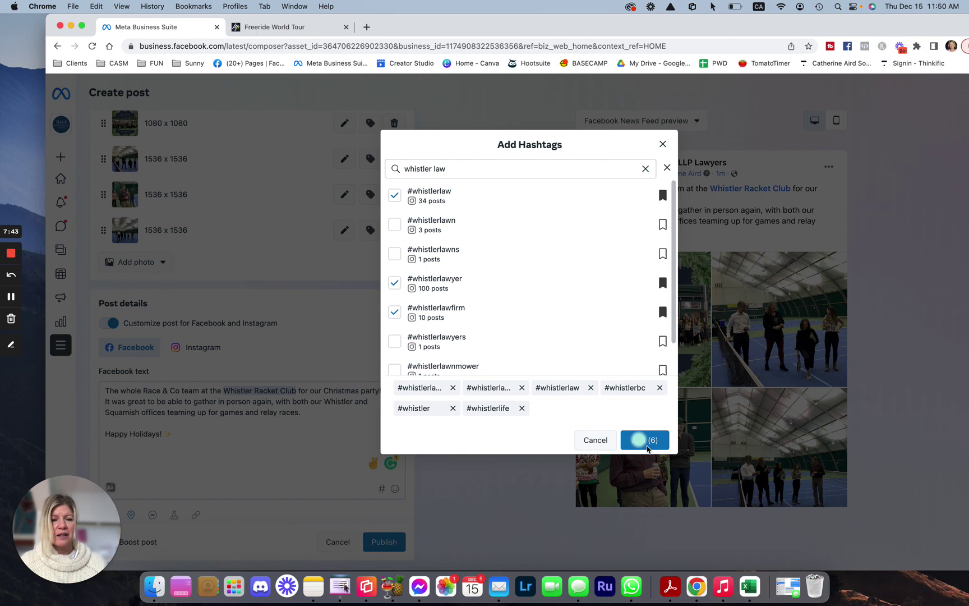
left_click(643, 440)
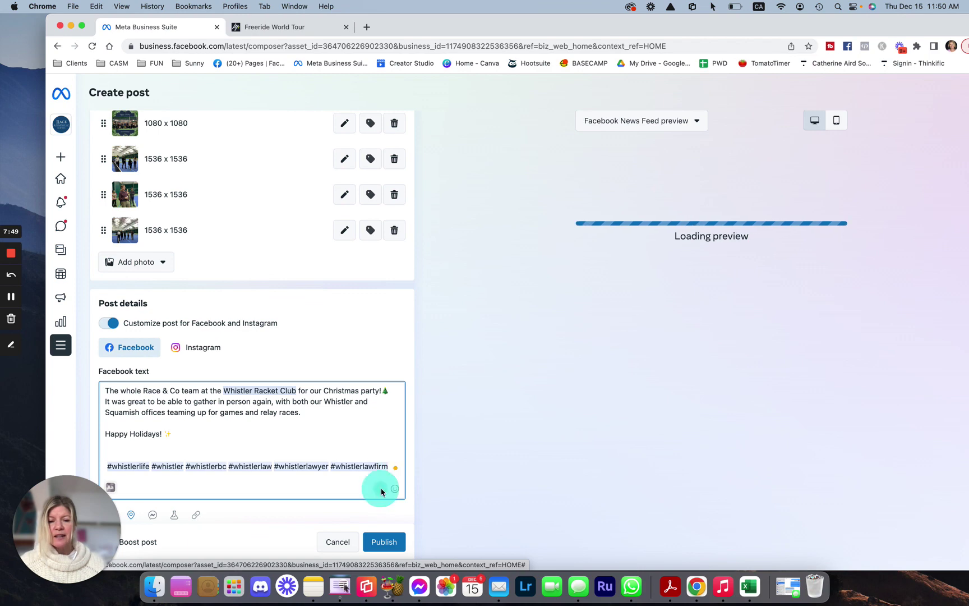
left_click(382, 488)
left_click(504, 174)
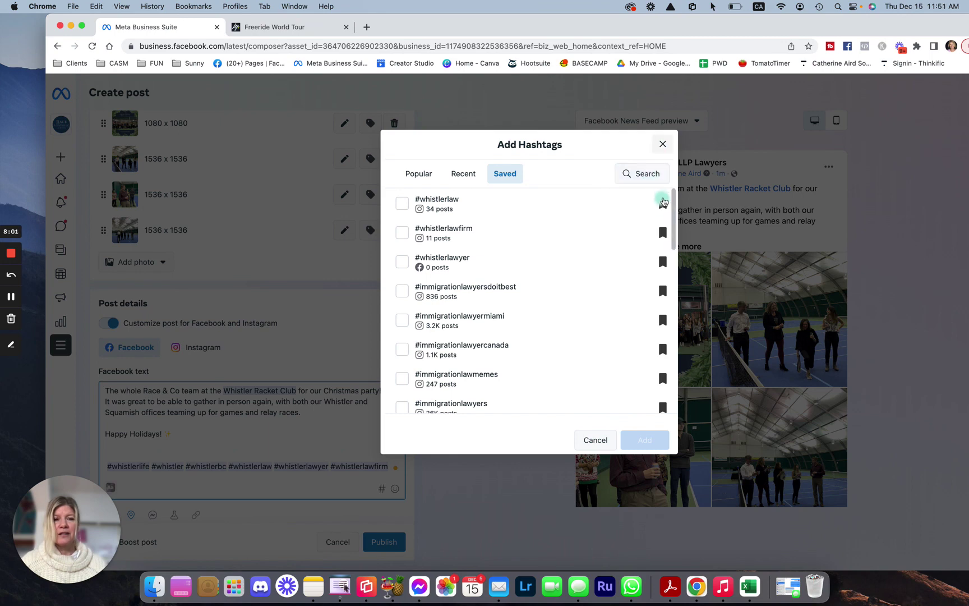
left_click(662, 144)
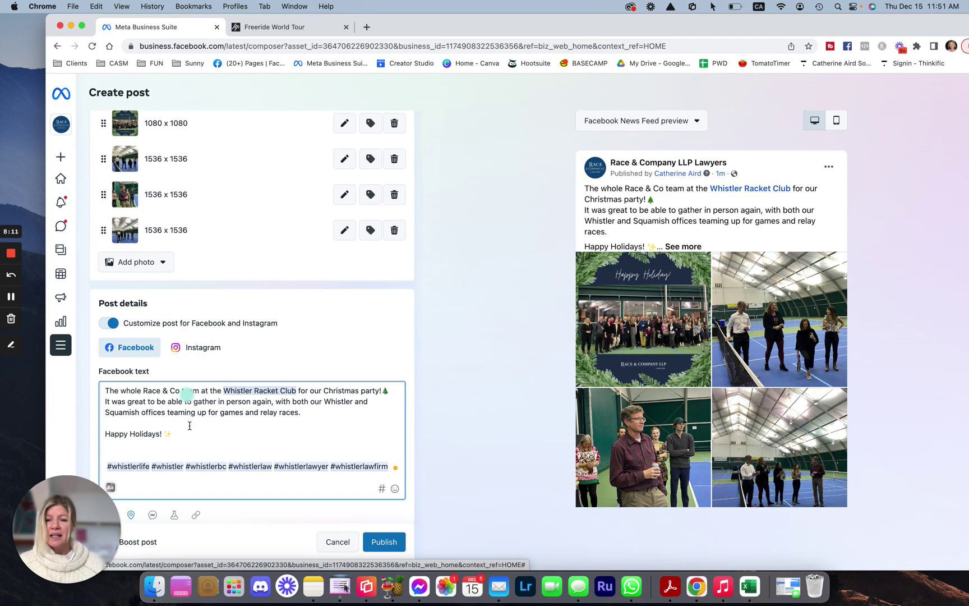
left_click(134, 508)
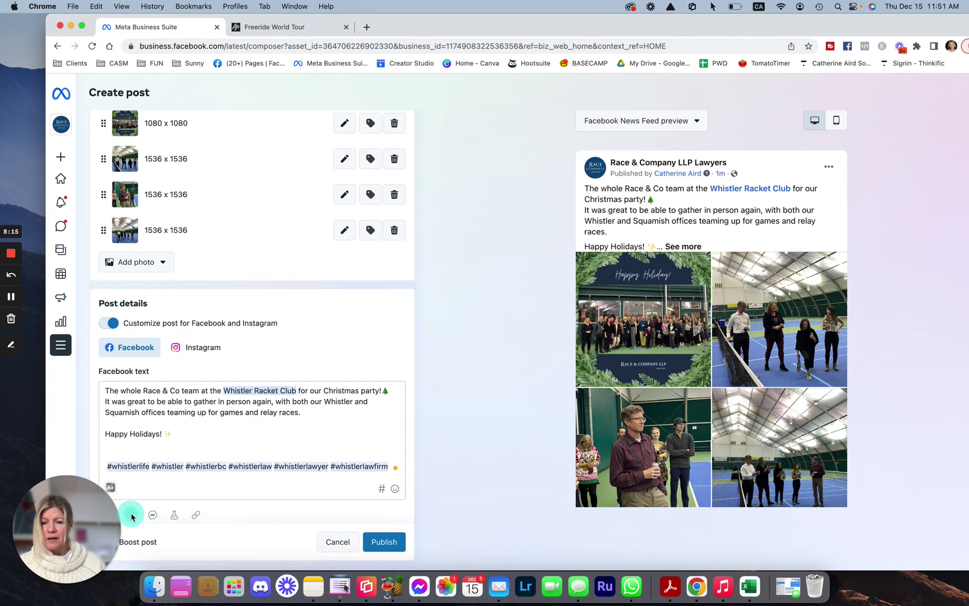
Search 'whistler rac' in Location and save Whistler Racket Club as the check-in
scroll(185, 449, "down", 2)
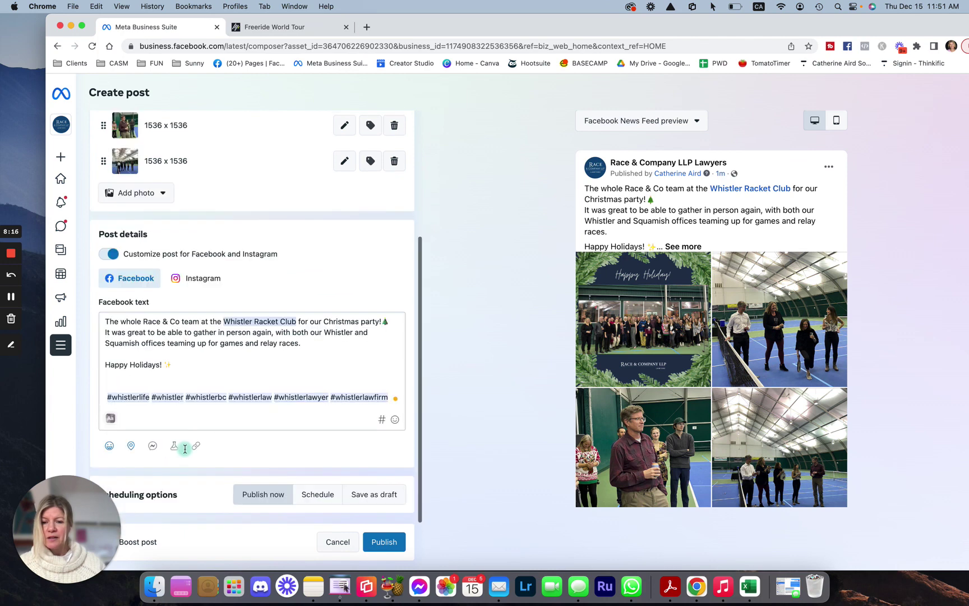
left_click(130, 445)
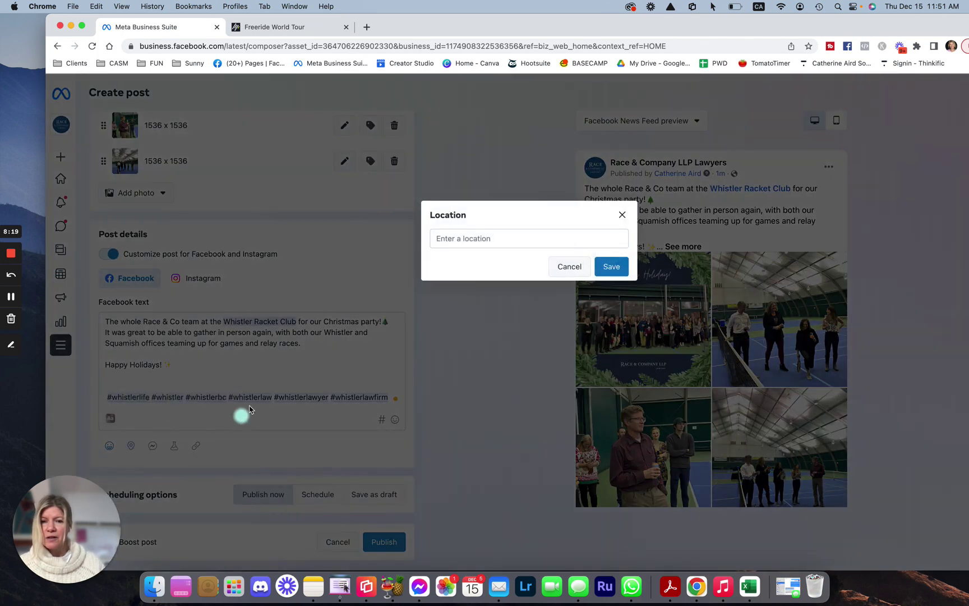
left_click(487, 238)
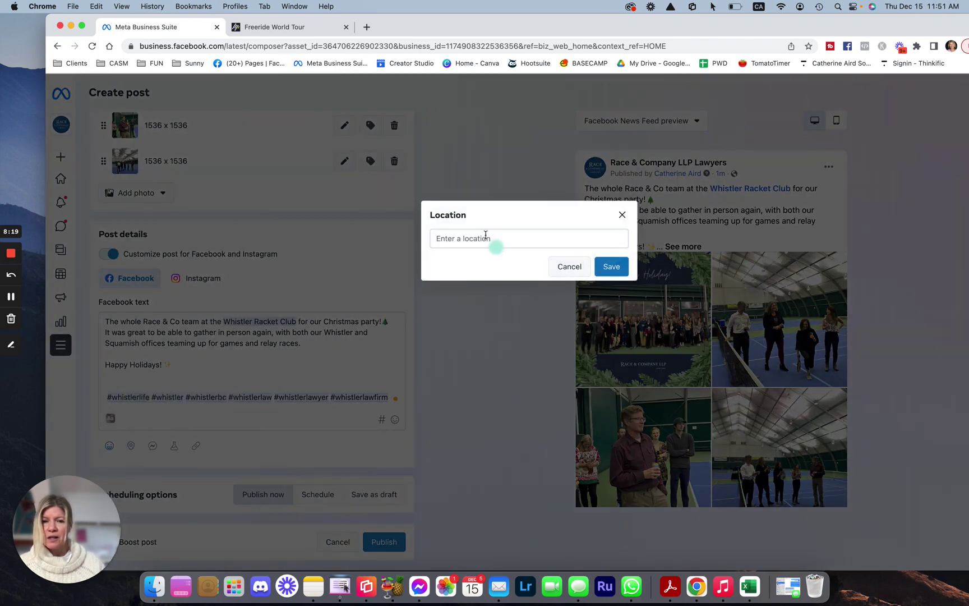
left_click(466, 237)
type("whis")
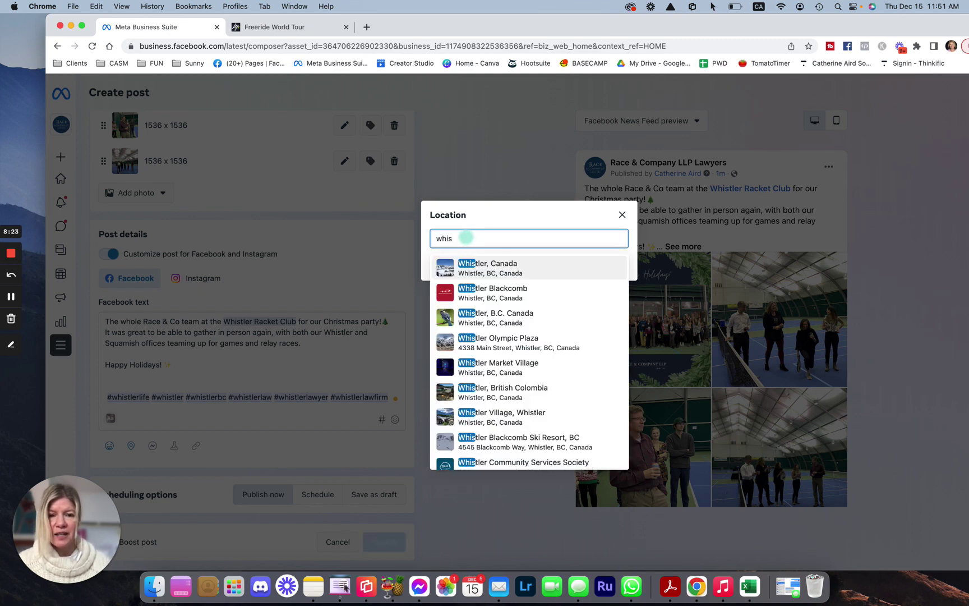
type("tle")
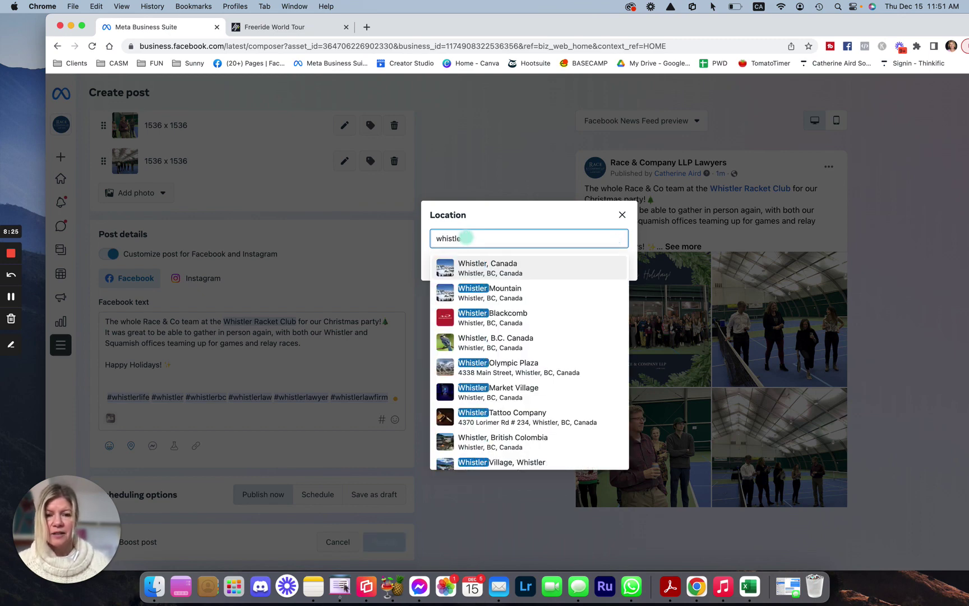
type("r rac")
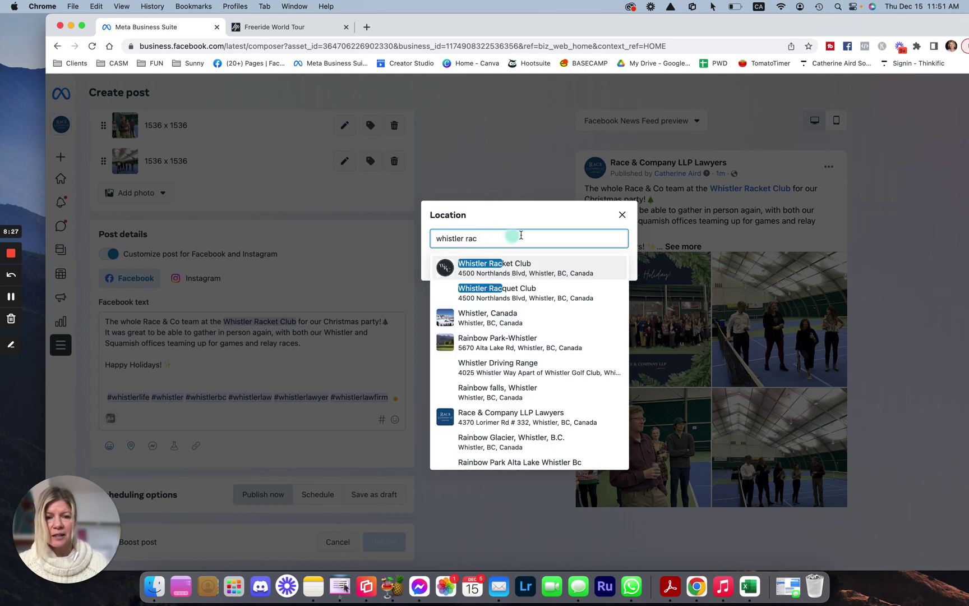
left_click(541, 264)
left_click(612, 266)
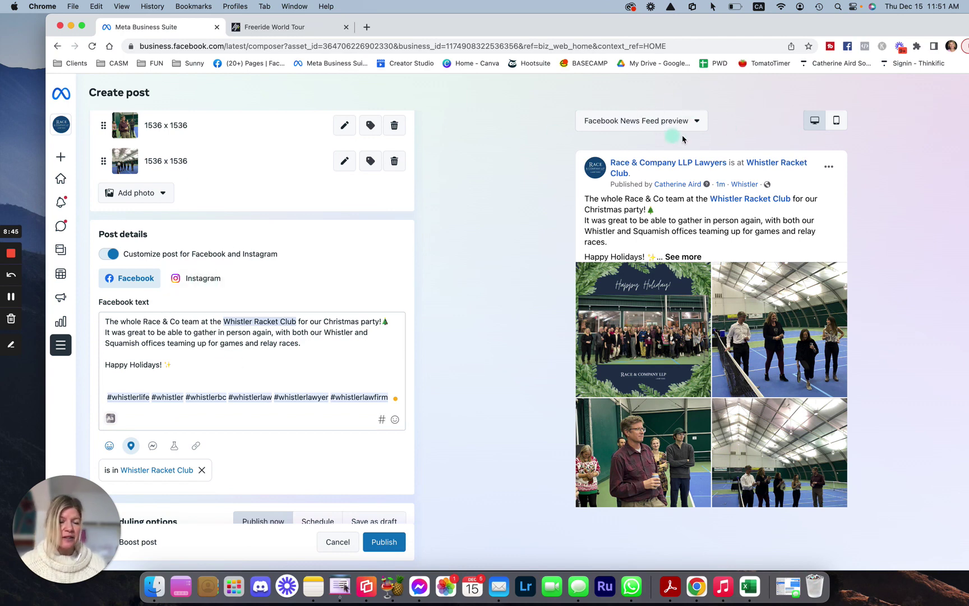
left_click(836, 122)
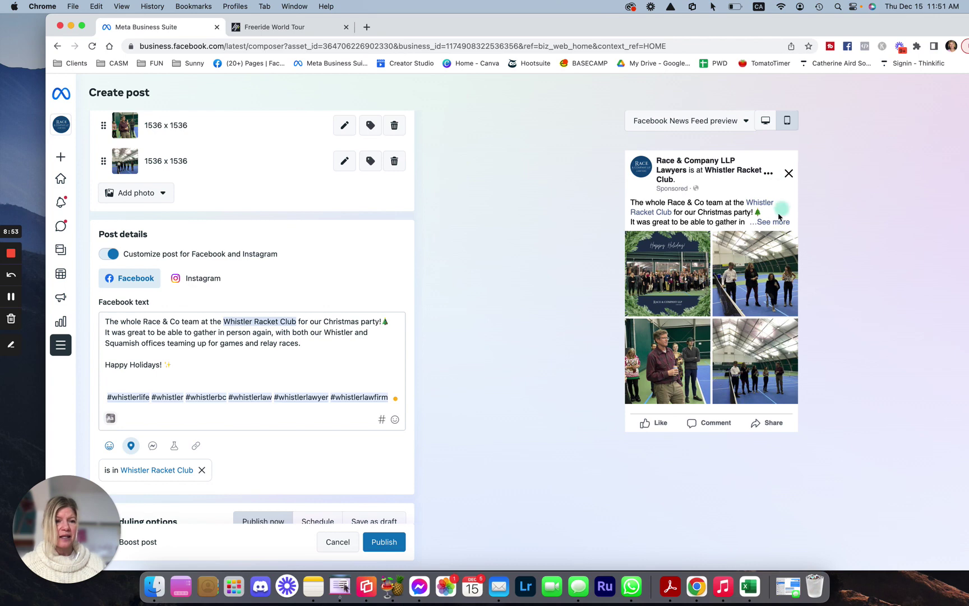
left_click(778, 220)
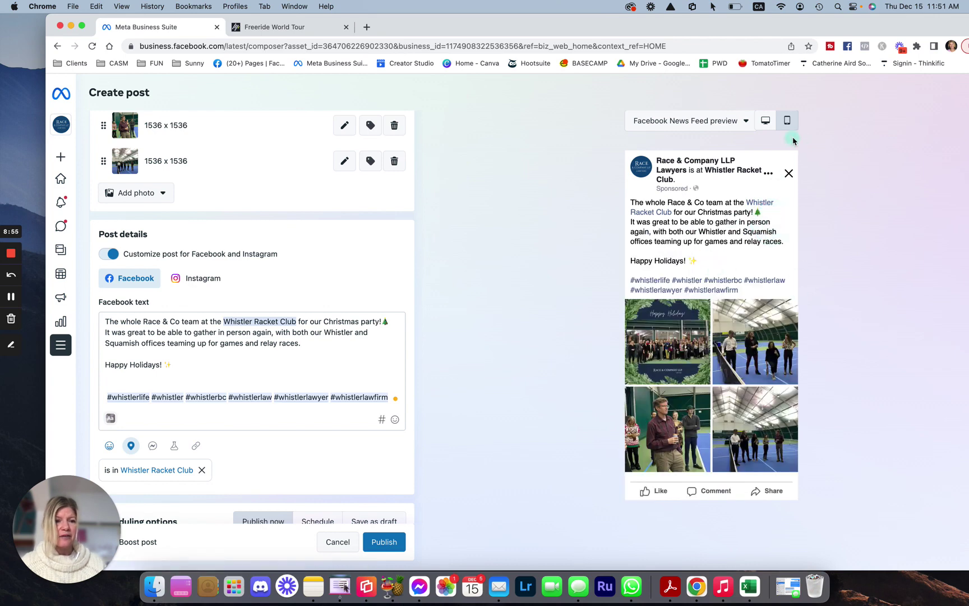
left_click(767, 123)
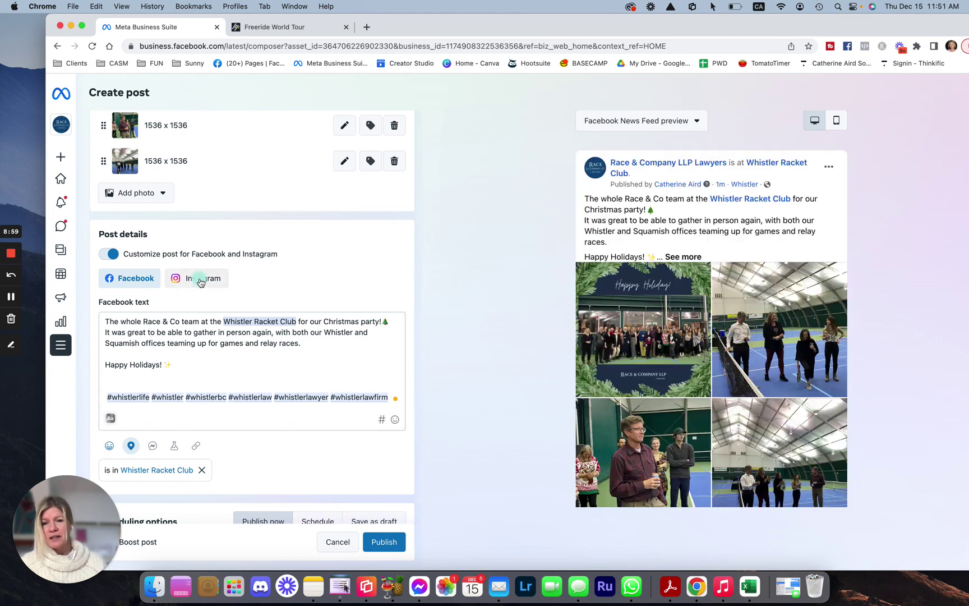
left_click(200, 281)
left_click(201, 280)
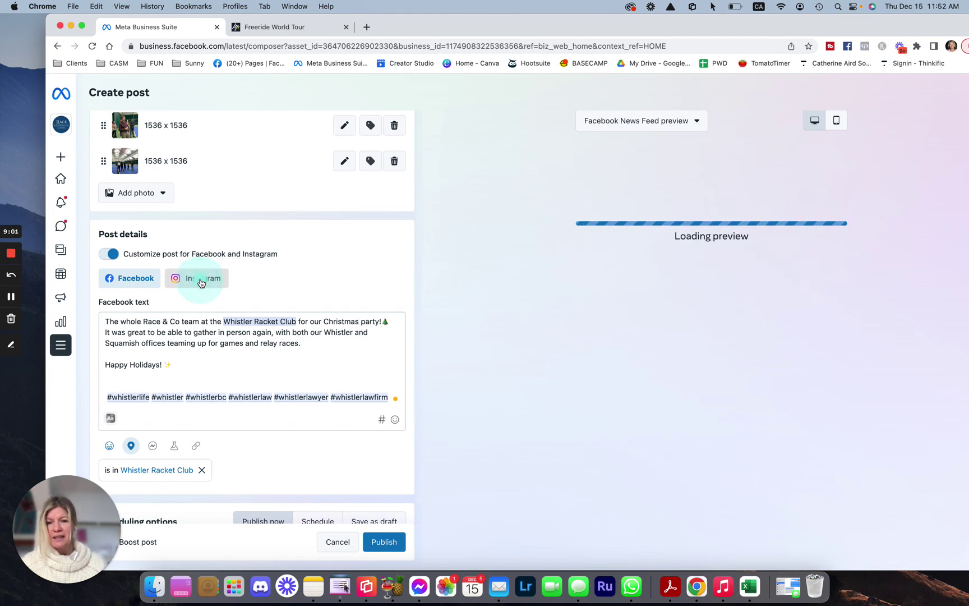
left_click(223, 343)
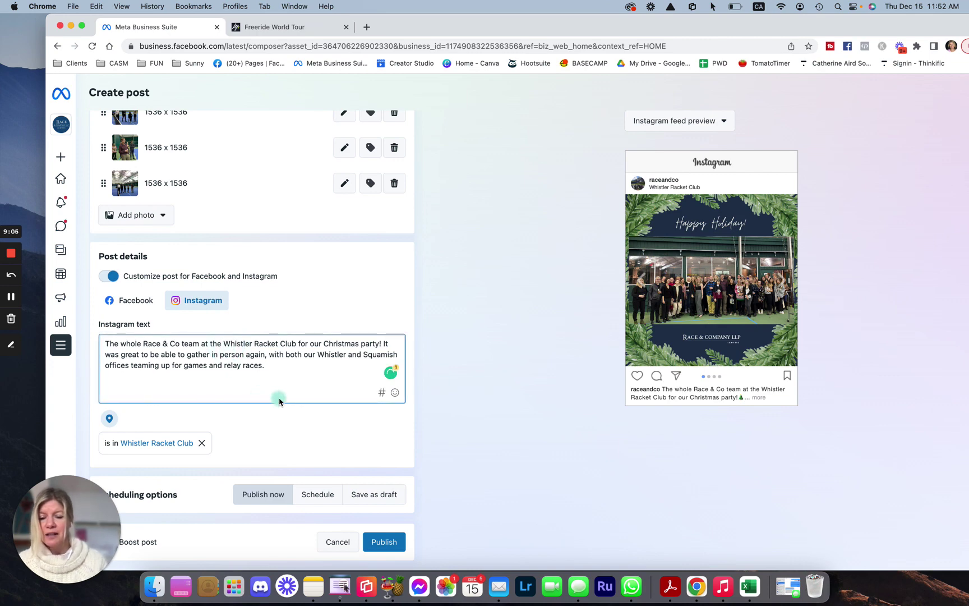
type("@")
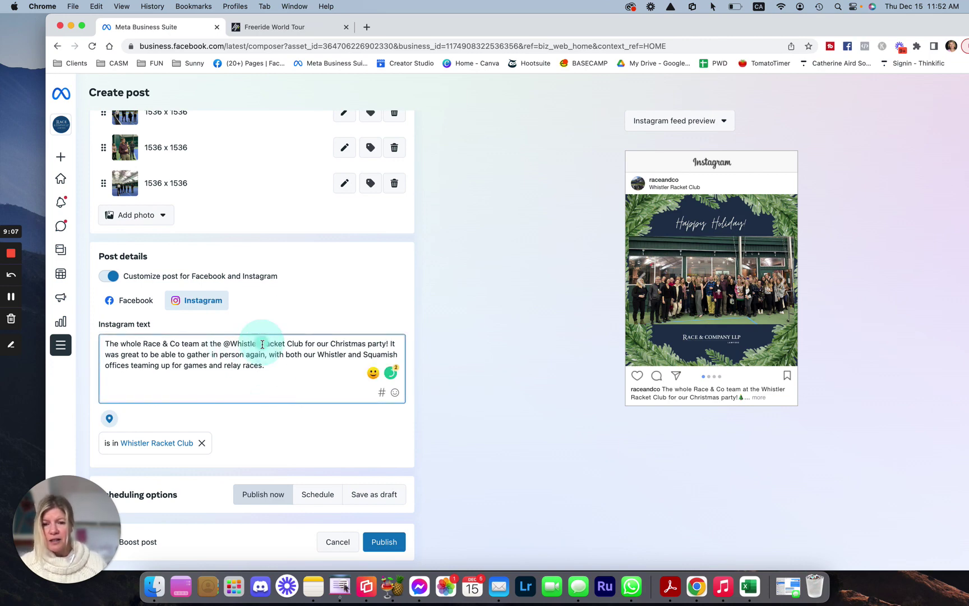
key("BackSpace")
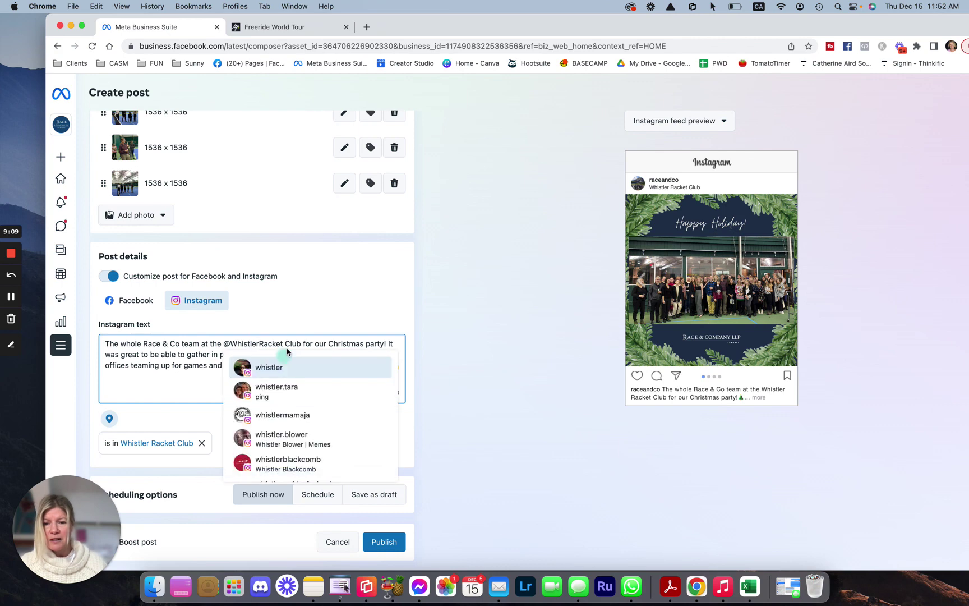
left_click(285, 343)
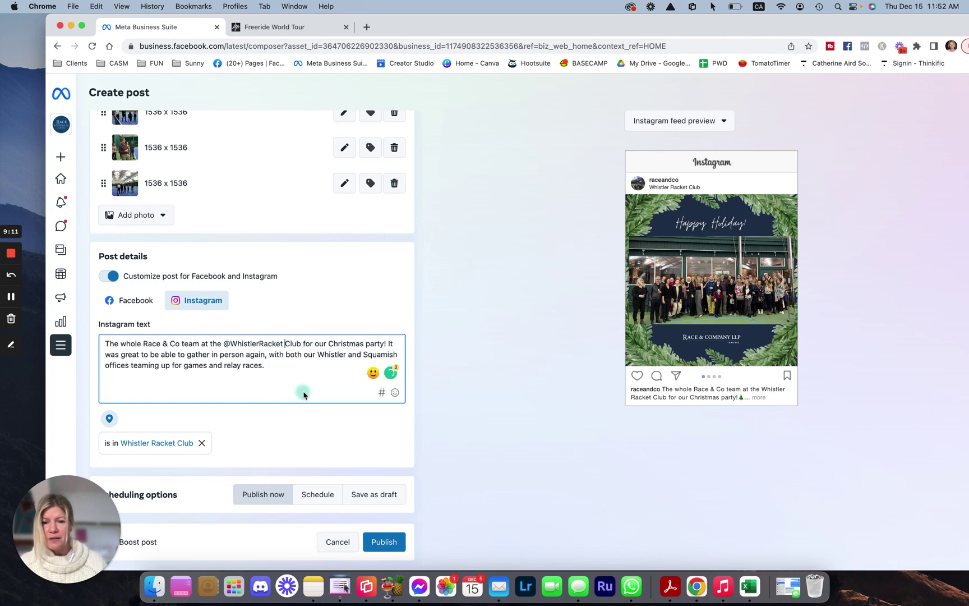
key("BackSpace")
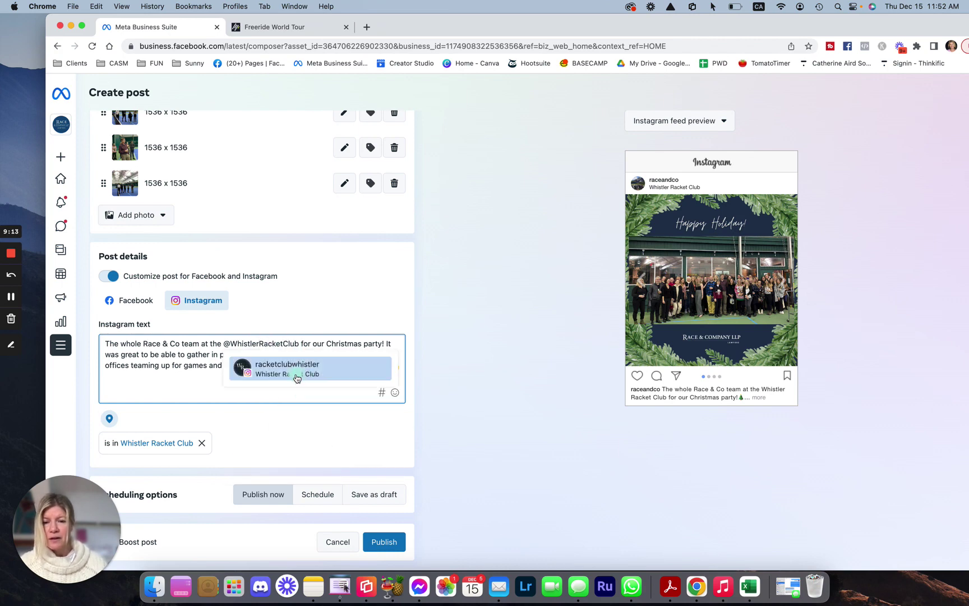
left_click(281, 376)
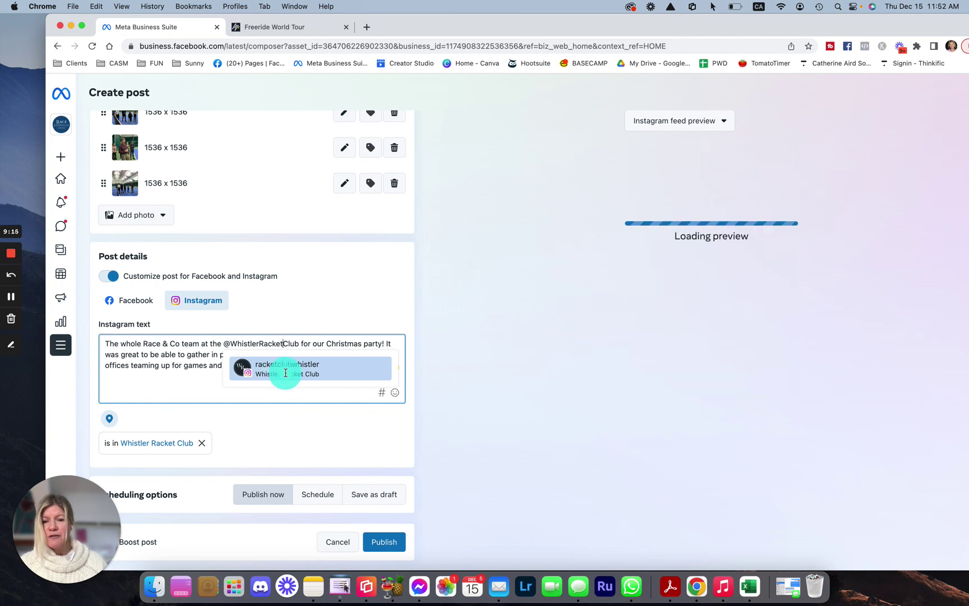
left_click(311, 343)
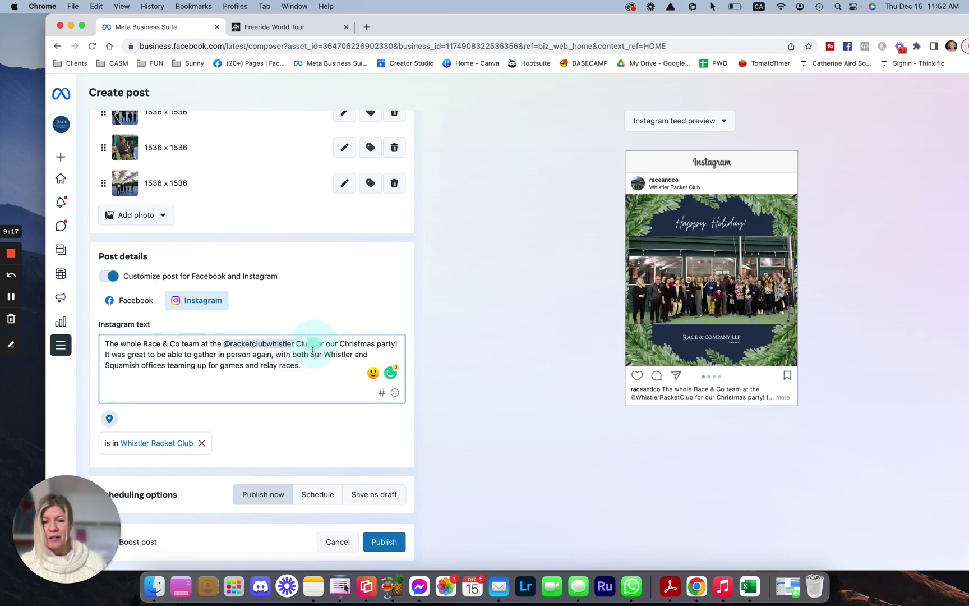
key("BackSpace")
key("BackSpace")
key("BackSpace")
key("BackSpace")
key("BackSpace")
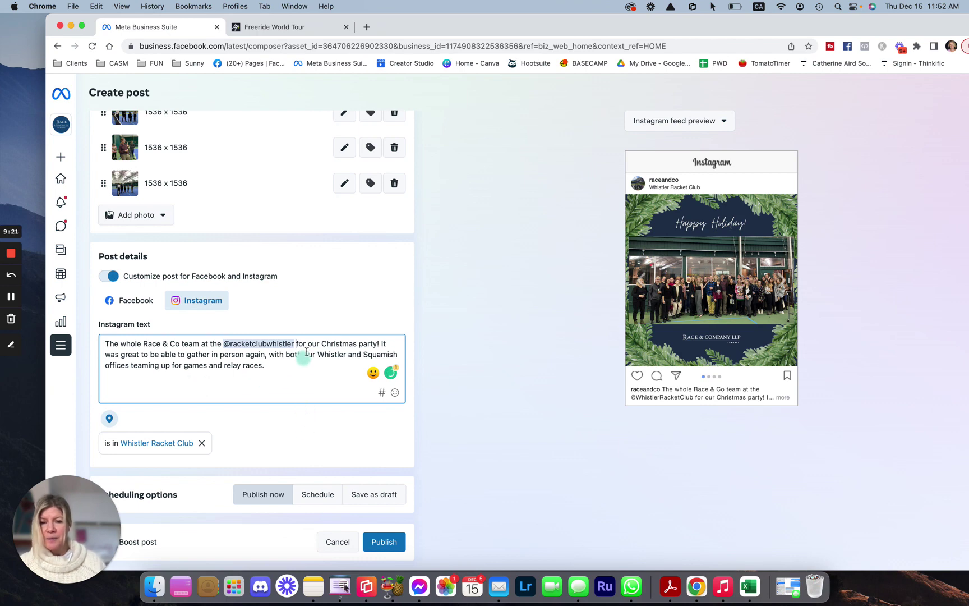
Insert a 🎄 emoji after 'party!' and ✨ sparkles after 'races.'
left_click(377, 343)
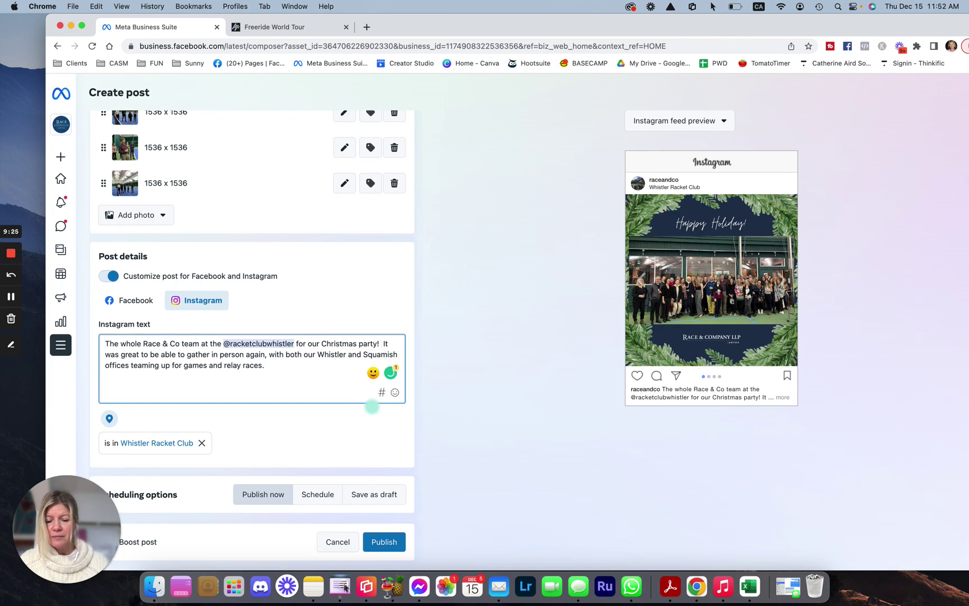
key("ctrl+super+space")
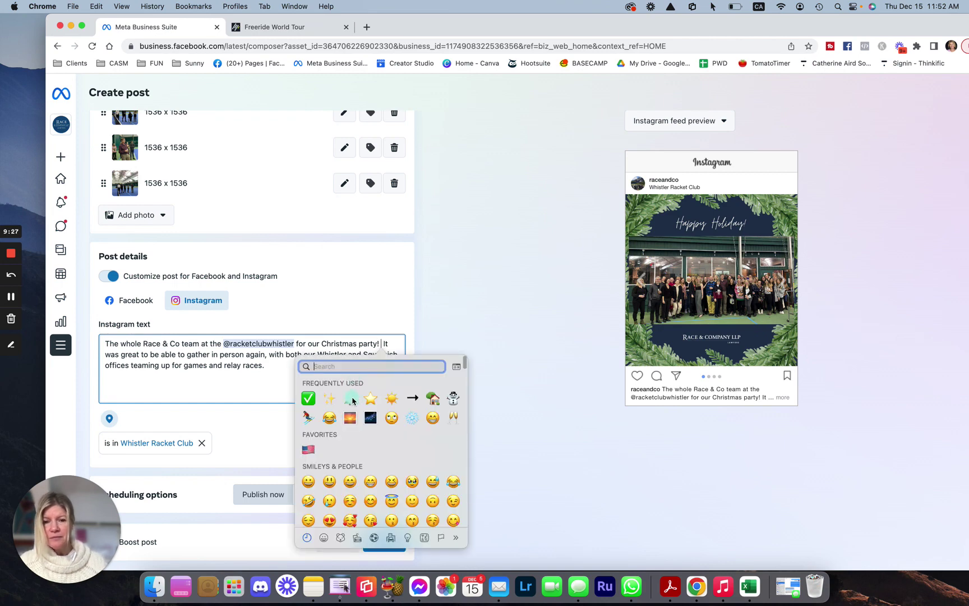
left_click(351, 399)
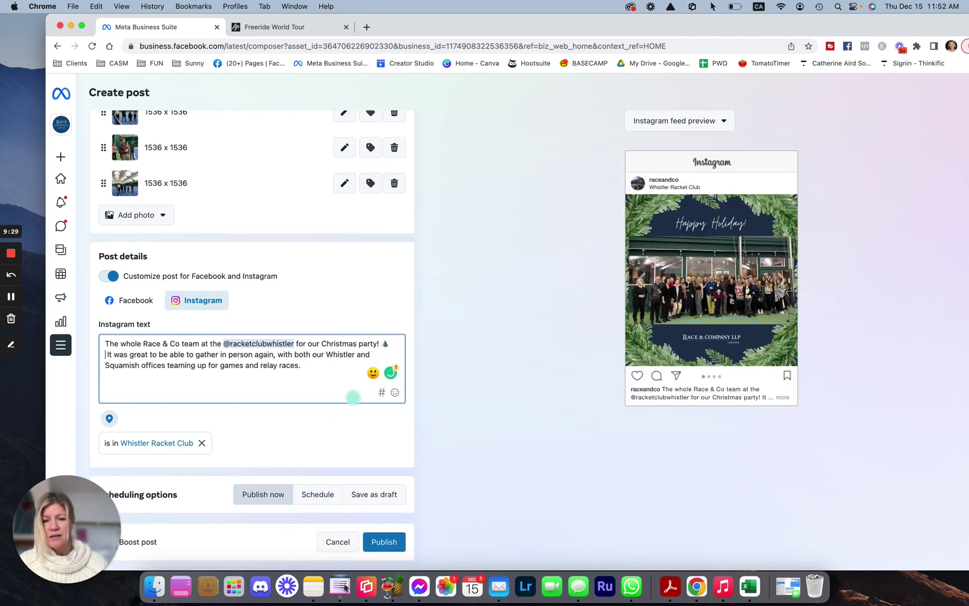
left_click(268, 378)
left_click(309, 368)
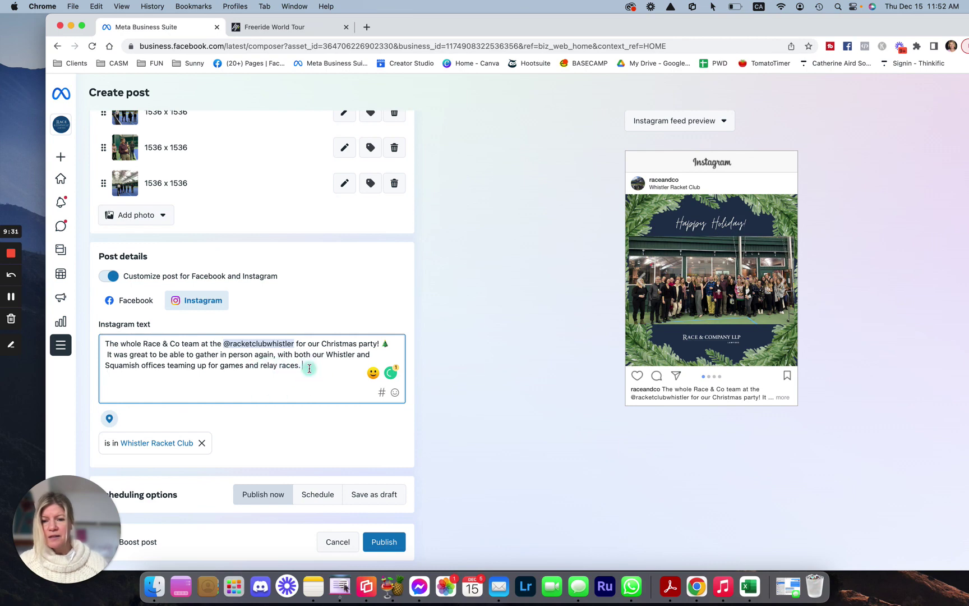
key("ctrl+super+space")
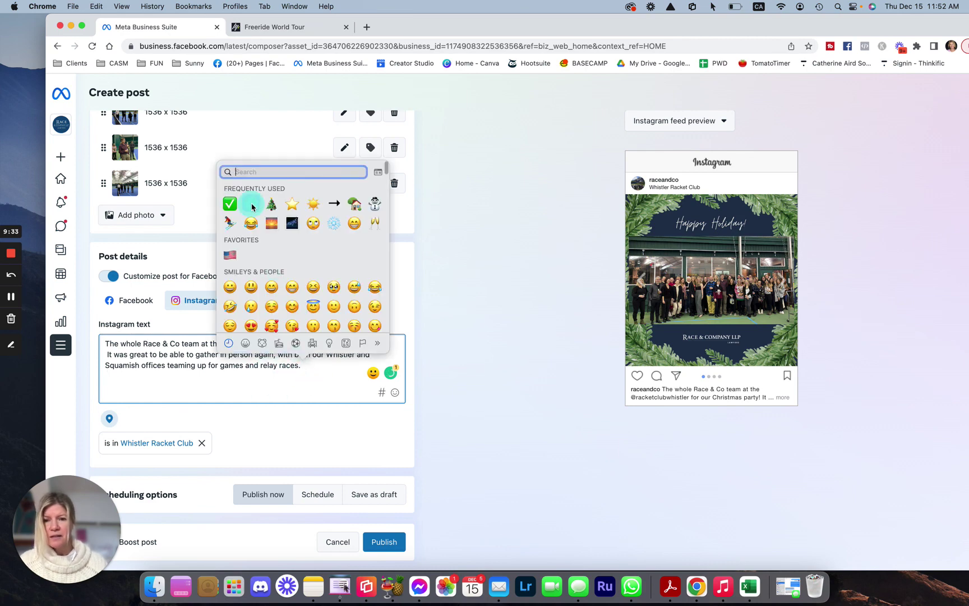
left_click(251, 204)
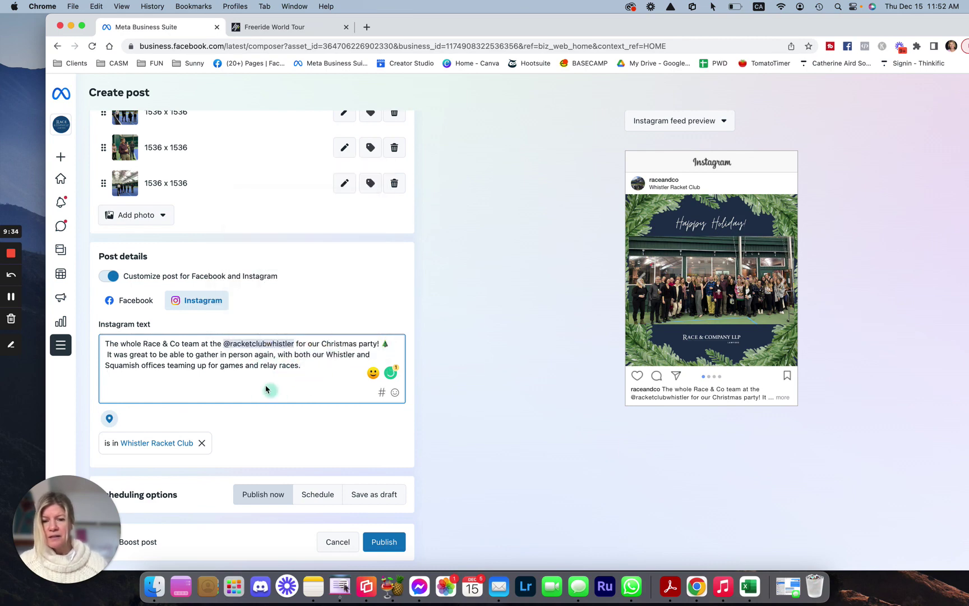
Add saved hashtags #whistlerlaw, #whistlerlawfirm, #whistlerlawyer, #whistlervillage and #whistlerlife to the Instagram caption
left_click(382, 395)
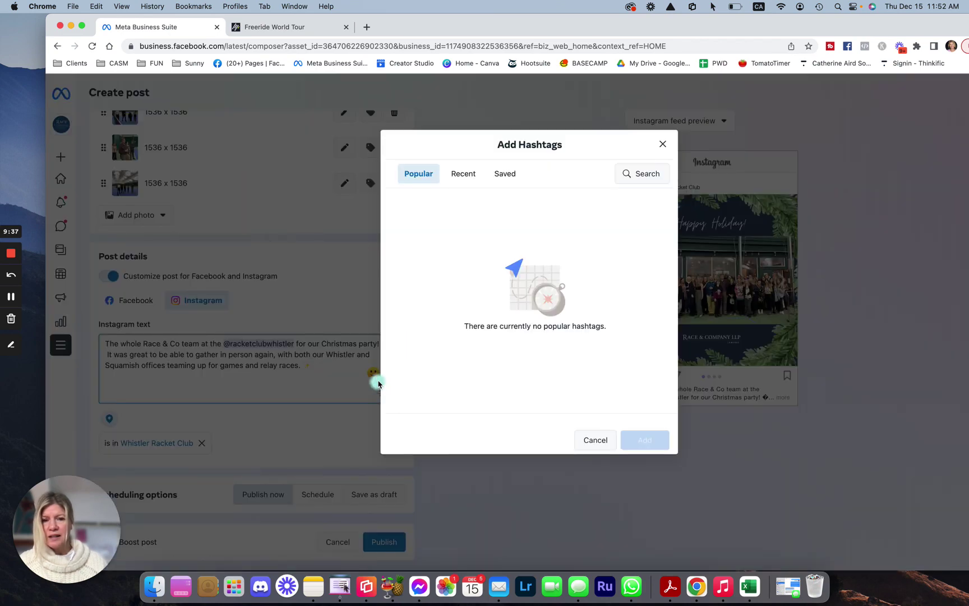
left_click(507, 174)
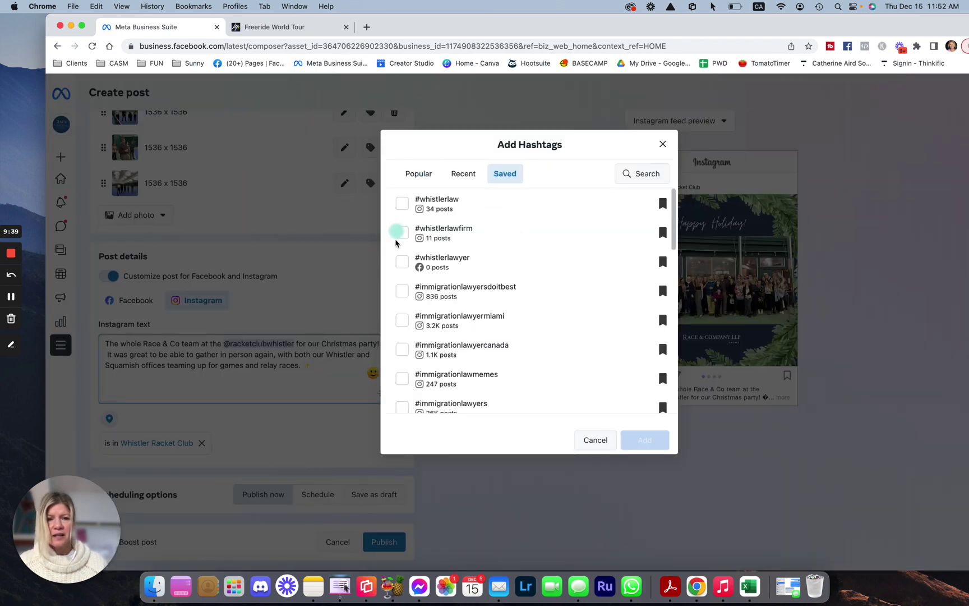
left_click(402, 203)
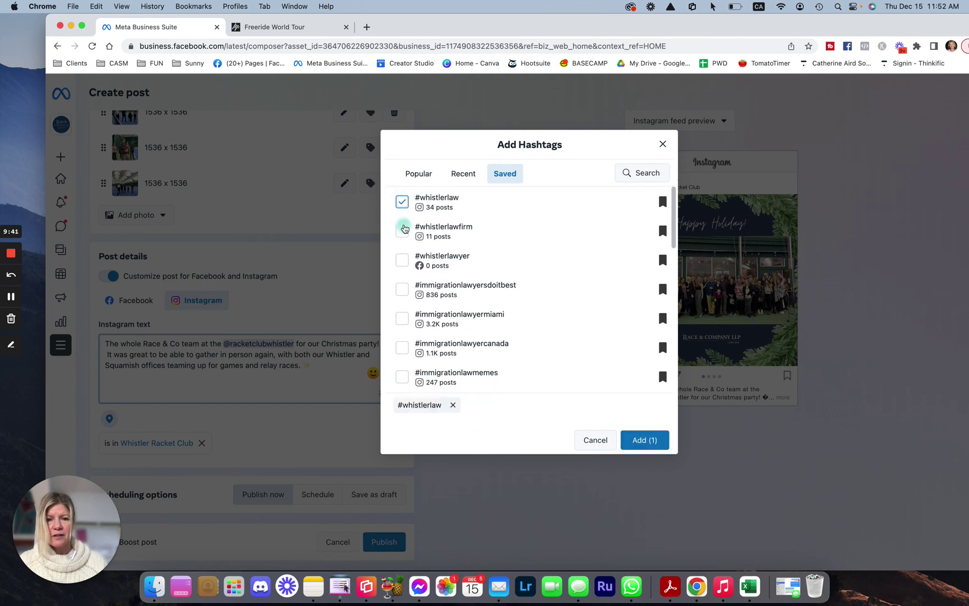
left_click(402, 231)
left_click(401, 261)
scroll(409, 310, "down", 5)
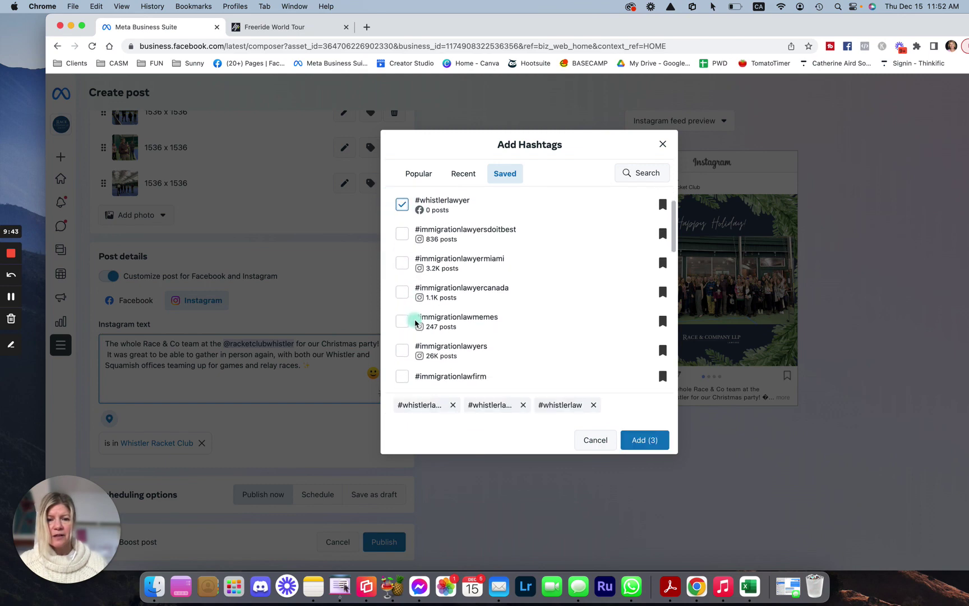
scroll(412, 347, "down", 8)
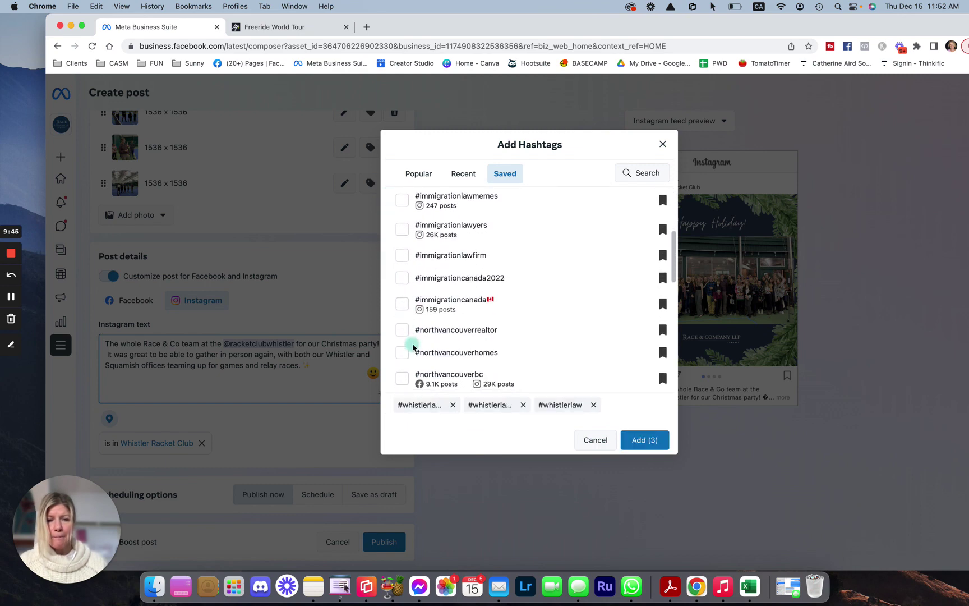
scroll(413, 342, "down", 5)
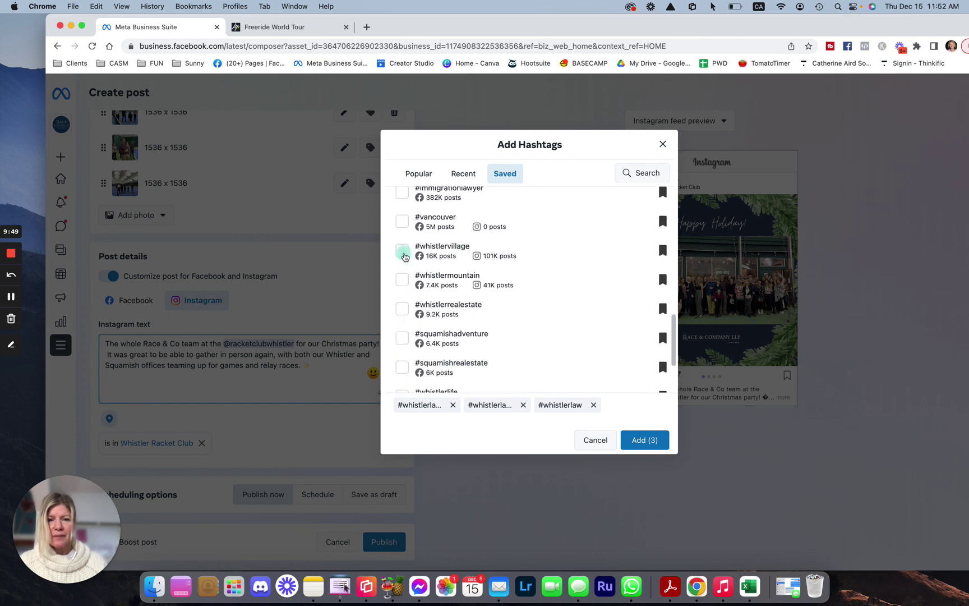
left_click(402, 253)
scroll(406, 281, "down", 4)
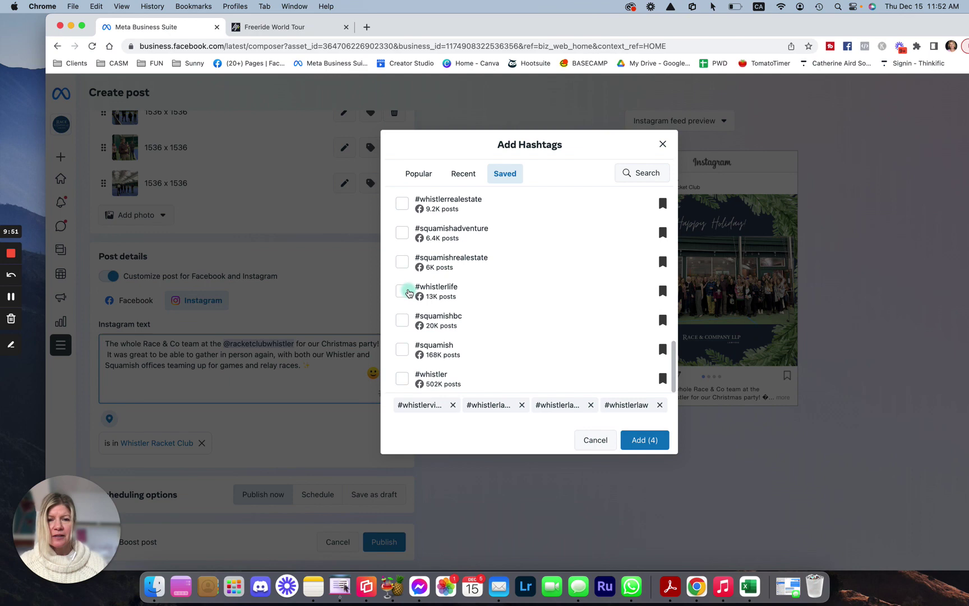
left_click(403, 292)
left_click(644, 439)
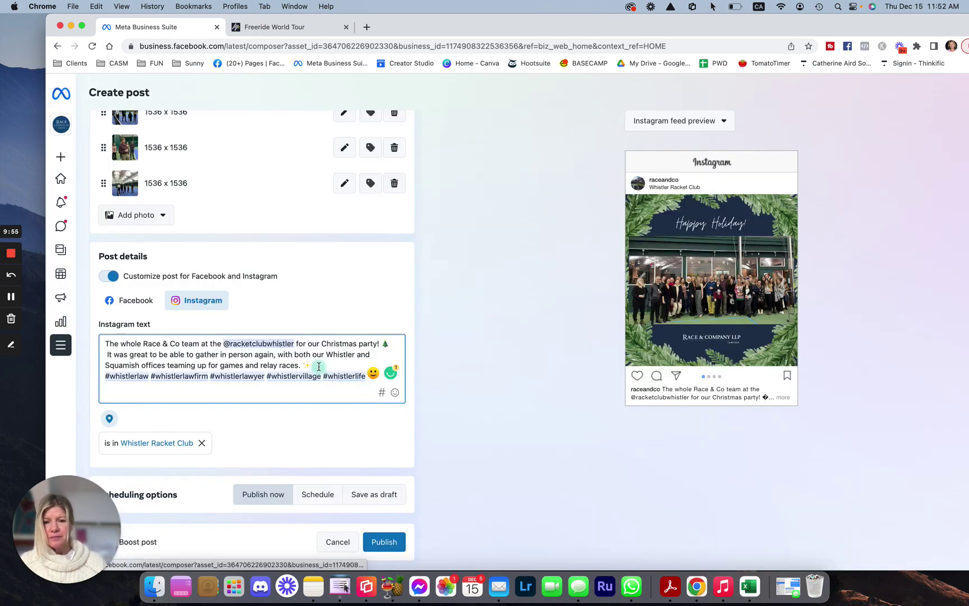
Separate the hashtags from the Instagram caption text with a blank line, then review the preview
key("Return")
key("Return")
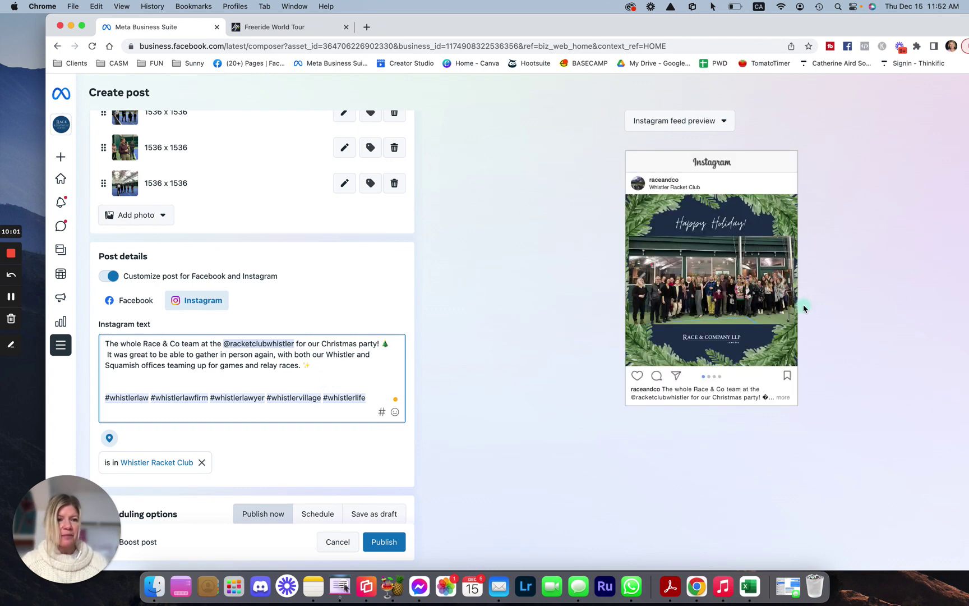
left_click(791, 292)
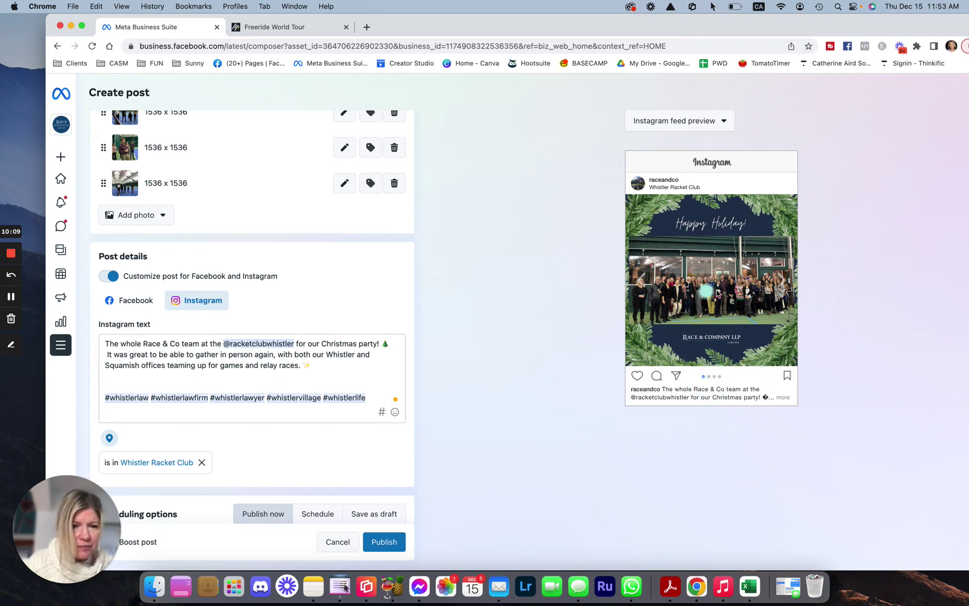
scroll(325, 448, "down", 1)
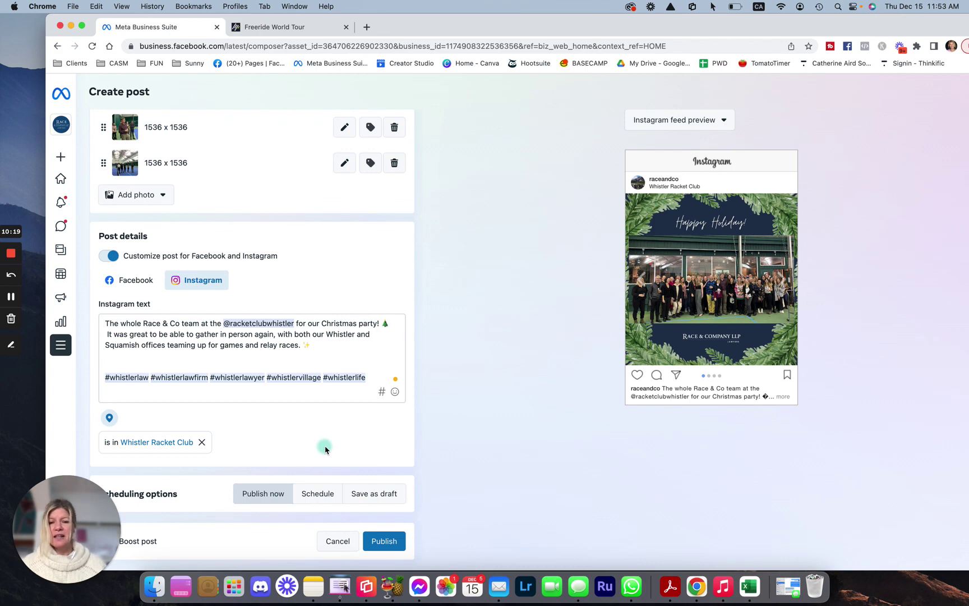
Schedule Facebook for the 12/15 7:00 PM active time, Instagram at 12:14 PM, and save
mouse_move(199, 538)
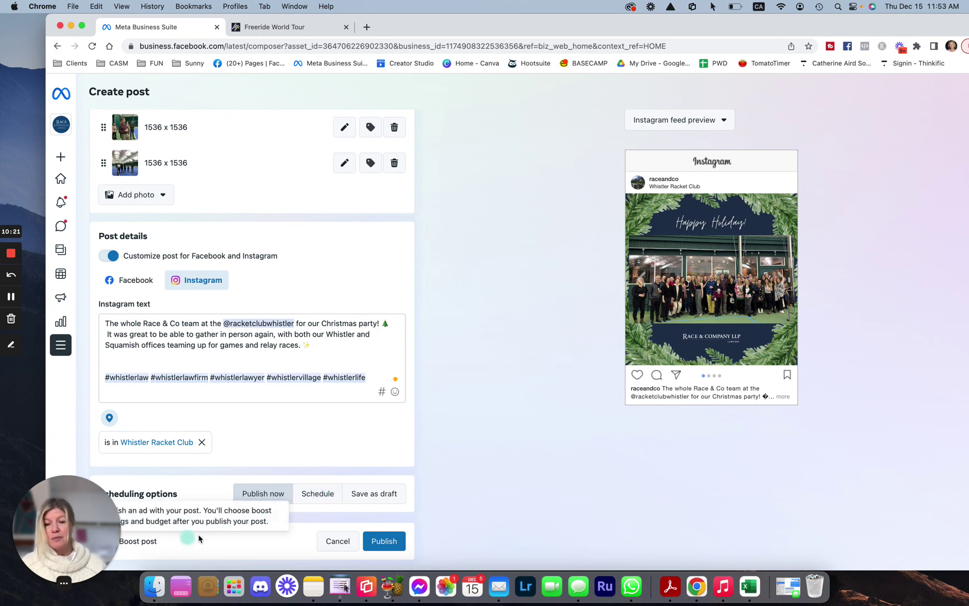
left_click(317, 493)
scroll(322, 496, "down", 3)
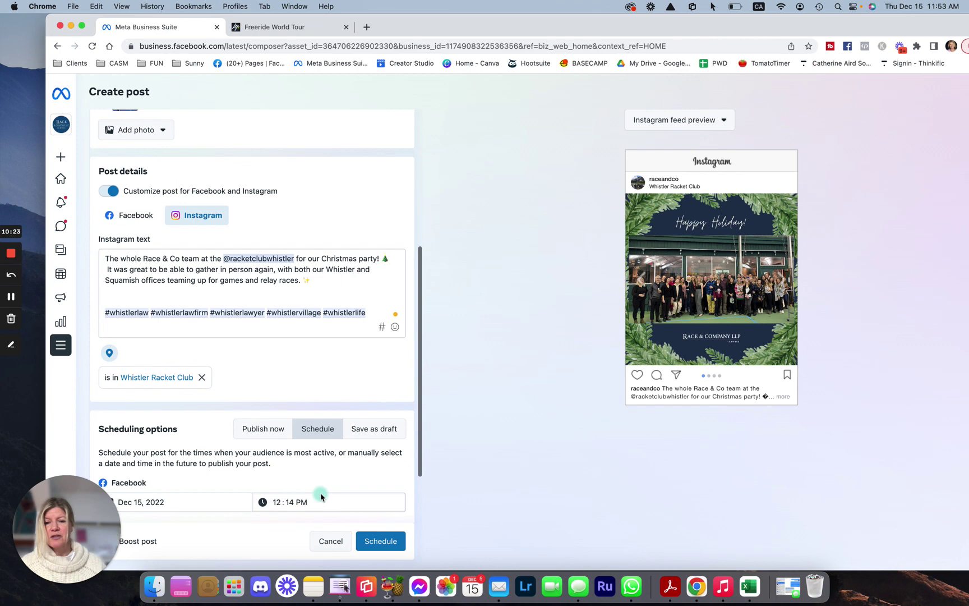
scroll(220, 480, "down", 3)
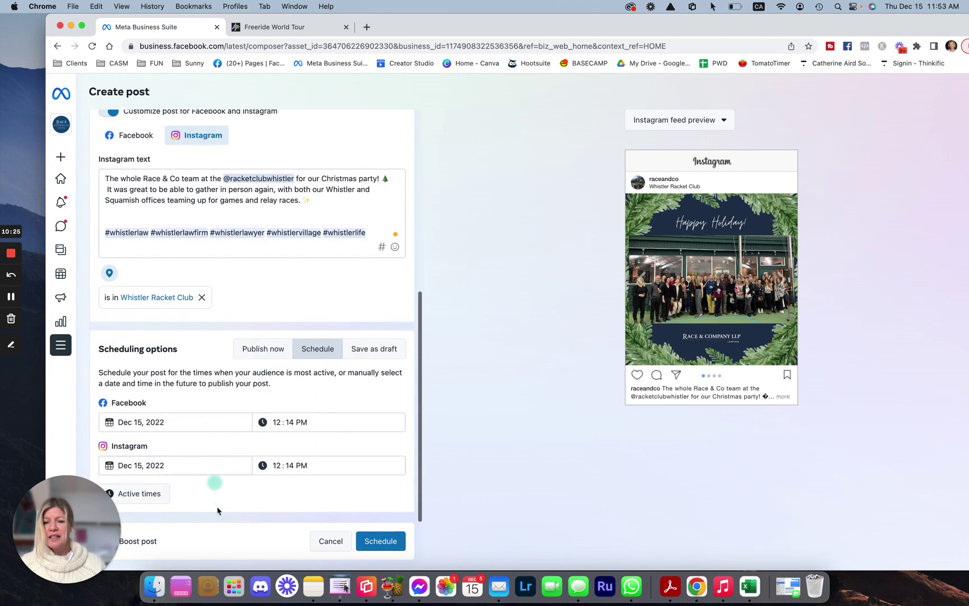
left_click(144, 495)
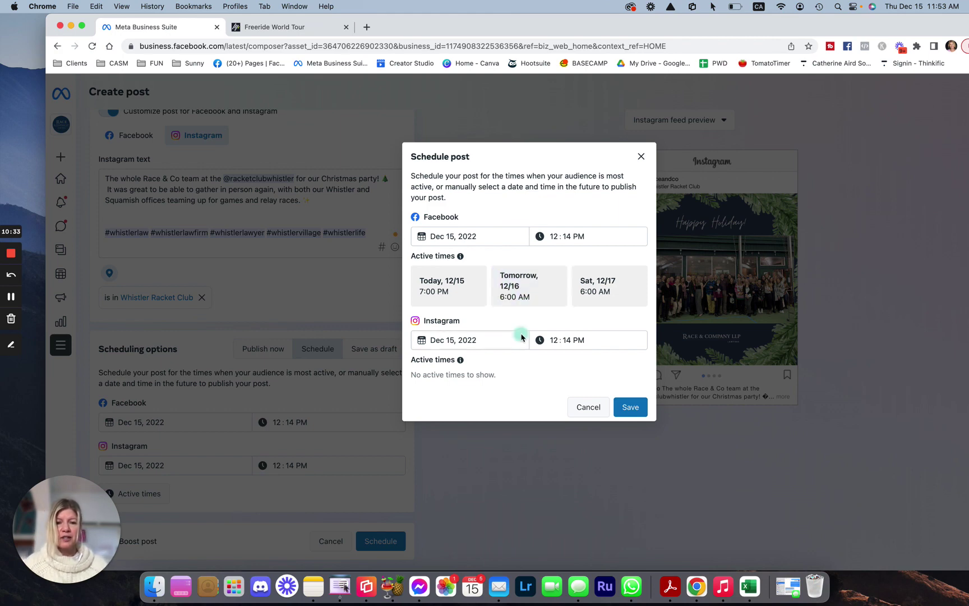
left_click(444, 283)
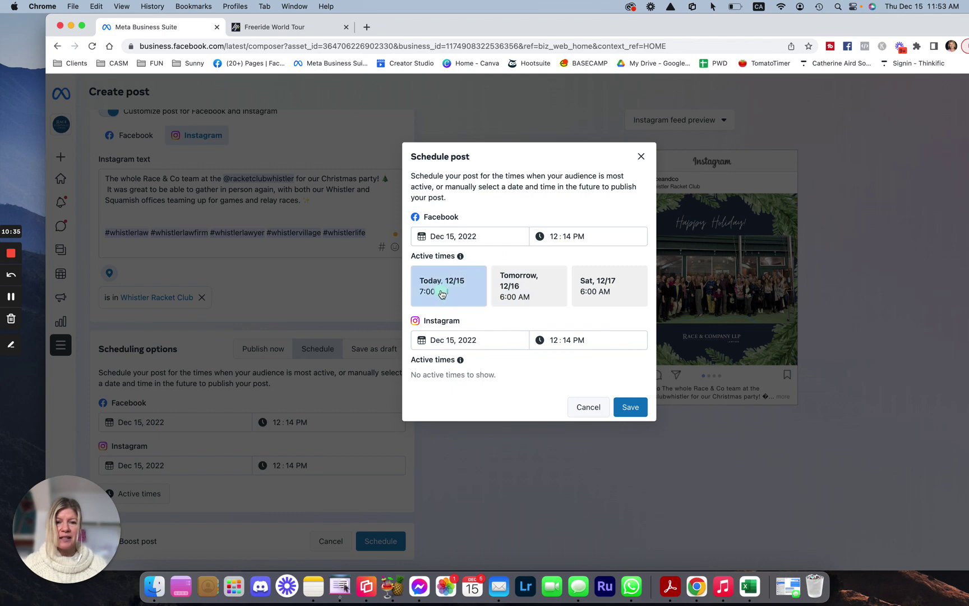
left_click(443, 293)
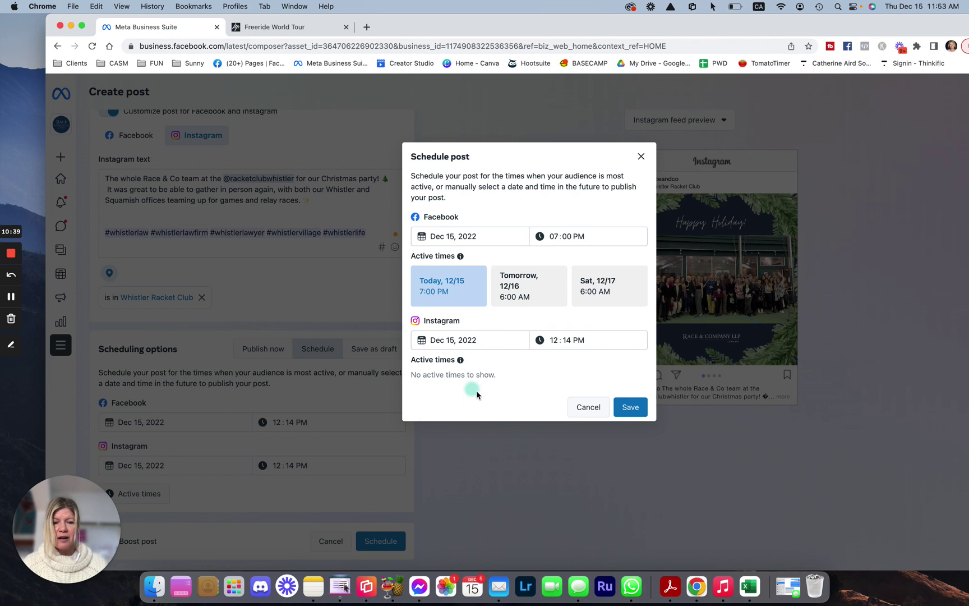
left_click(566, 339)
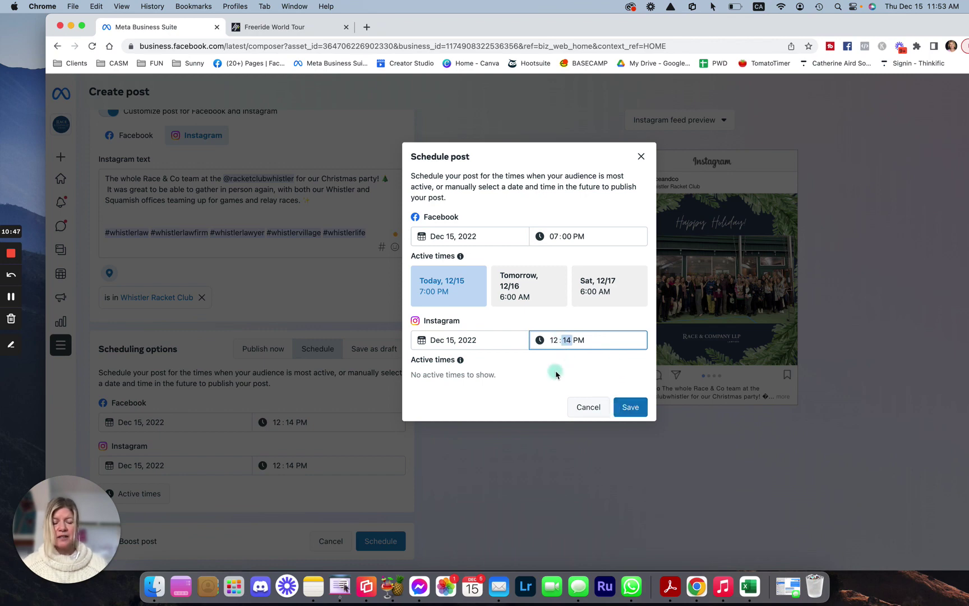
left_click(632, 410)
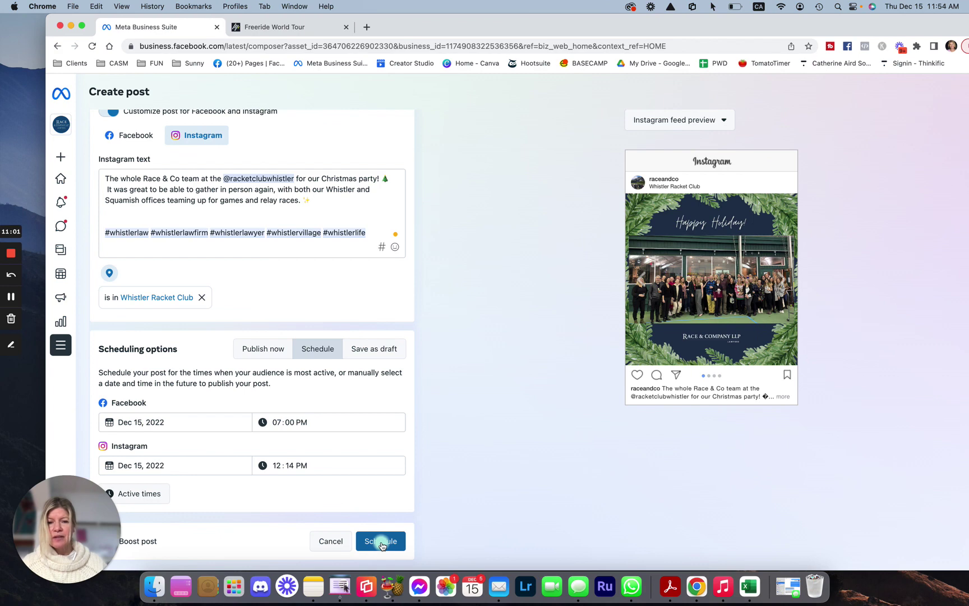
Schedule the post and view both entries in the Planner on Thursday 15 December
left_click(381, 541)
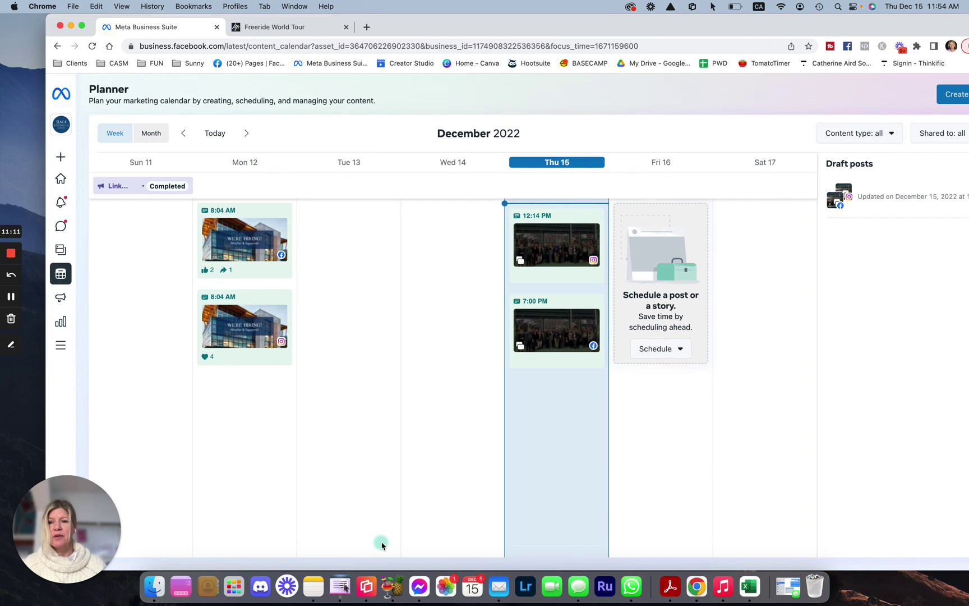
mouse_move(59, 160)
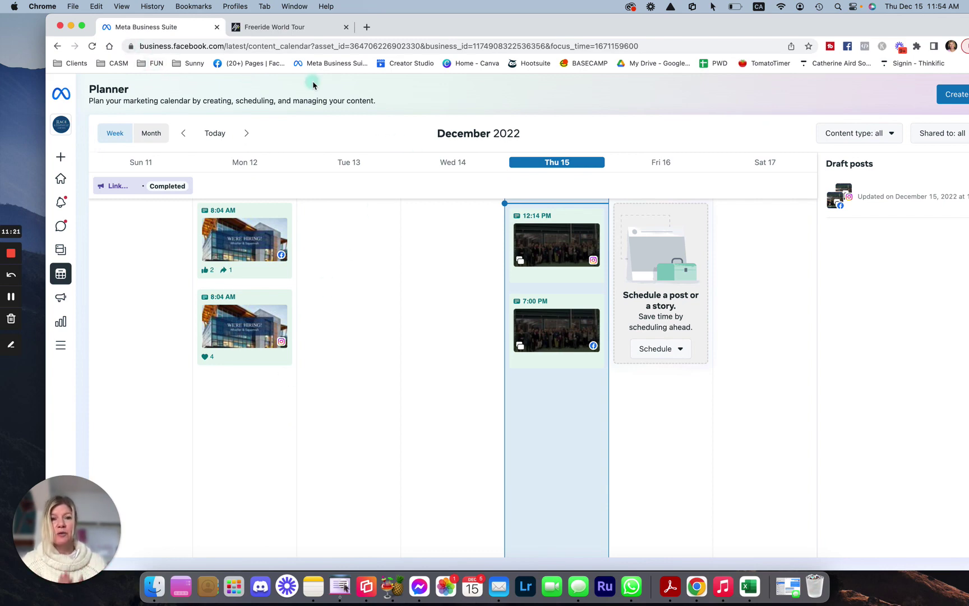
Bookmark the Planner tab as 'Meta Business Suite' in the Resources folder
left_click(192, 7)
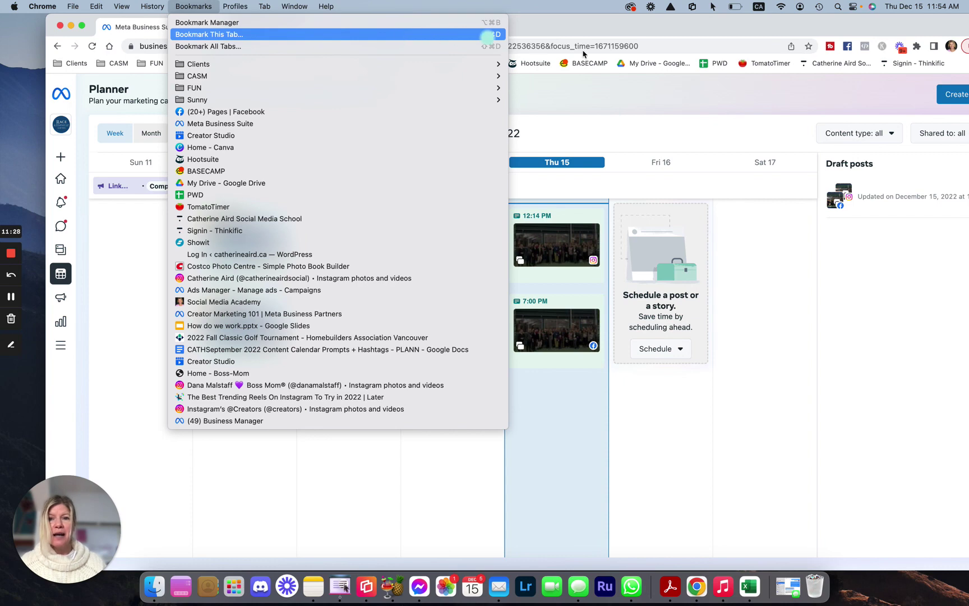
left_click(349, 35)
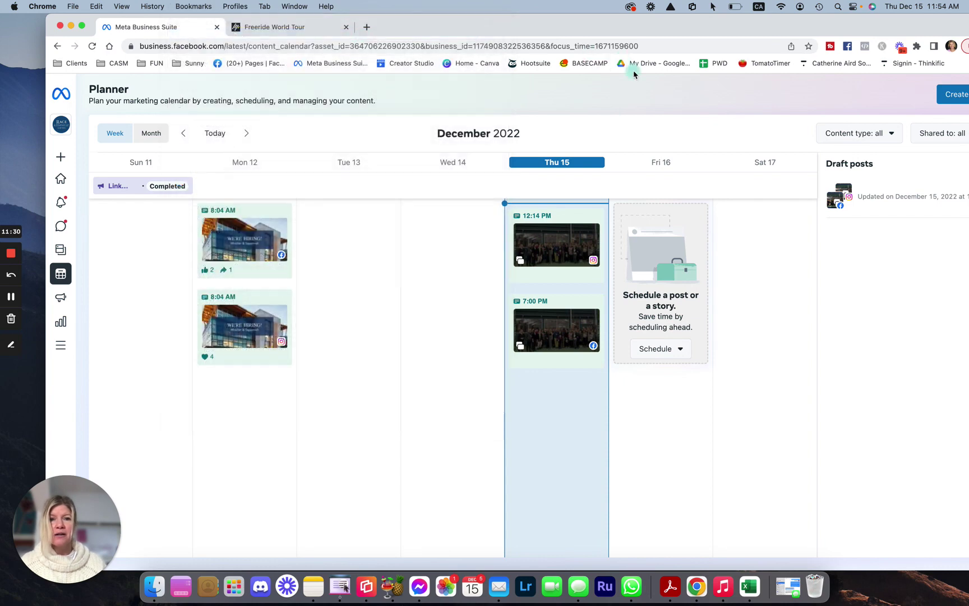
left_click(785, 119)
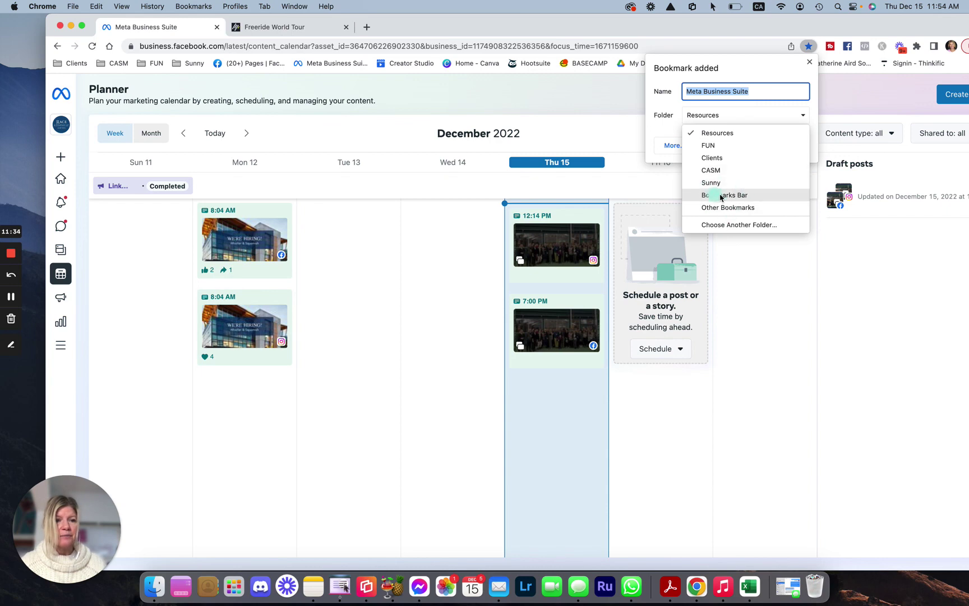
left_click(567, 99)
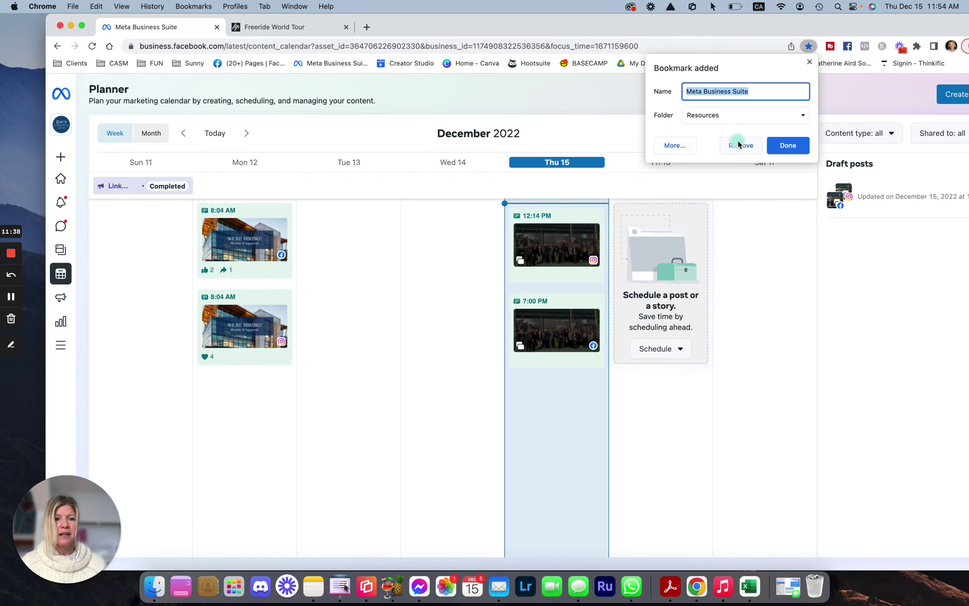
left_click(785, 150)
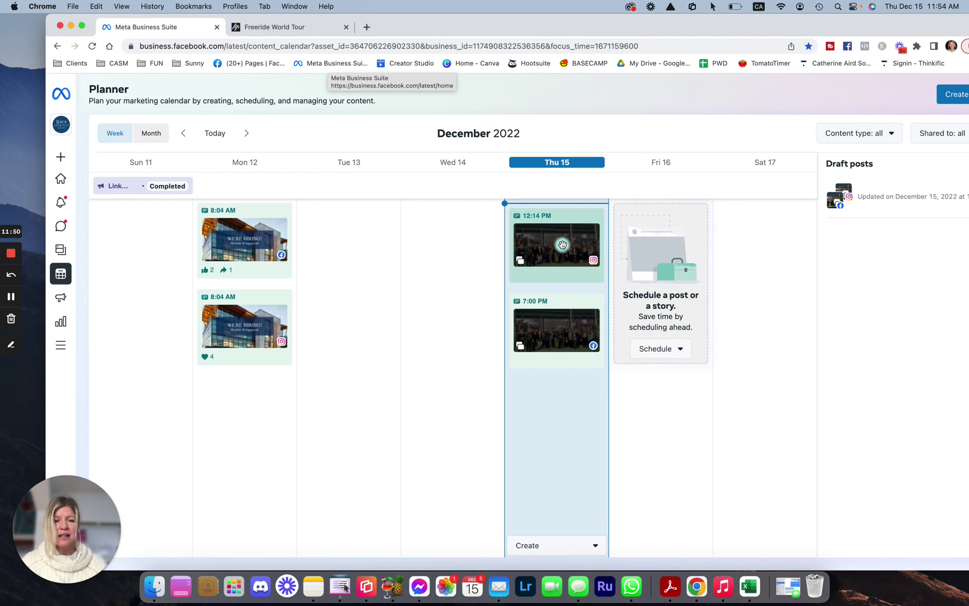
left_click(562, 245)
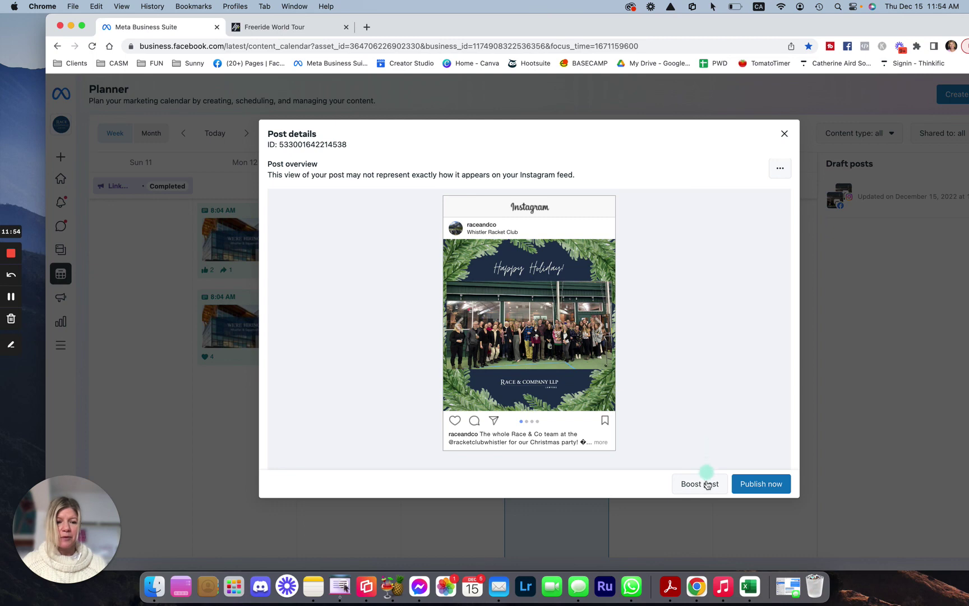
left_click(784, 170)
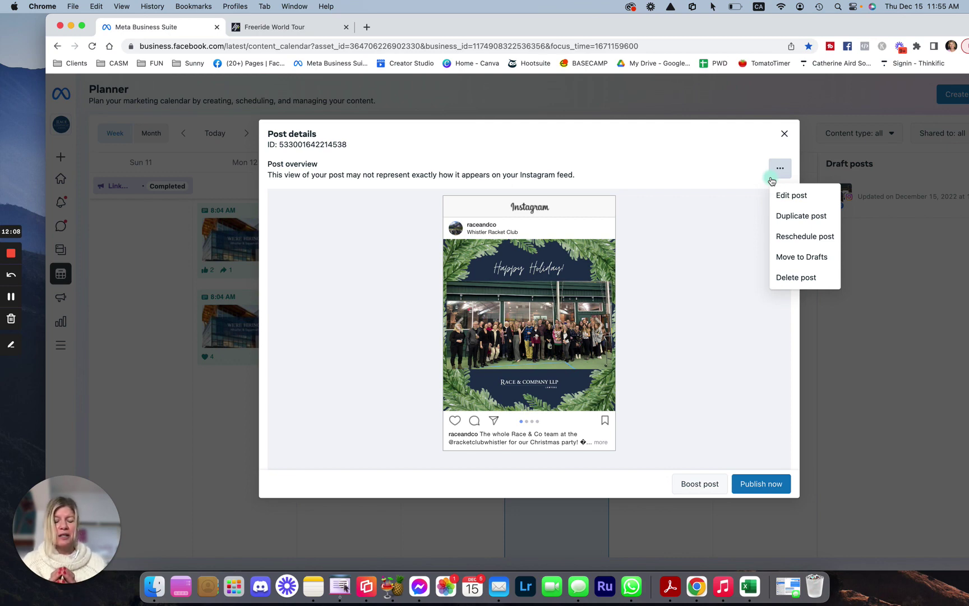
left_click(784, 133)
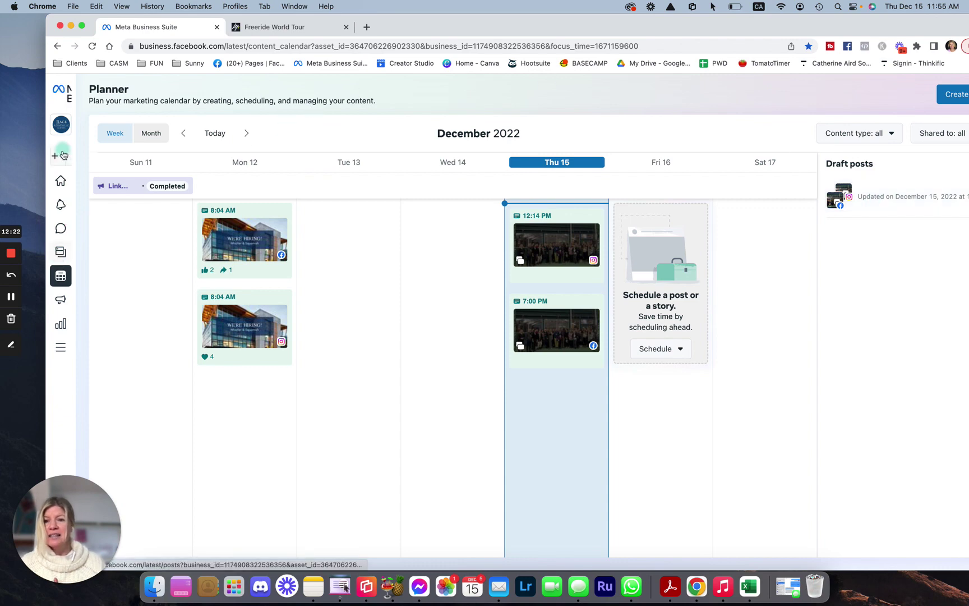
mouse_move(81, 169)
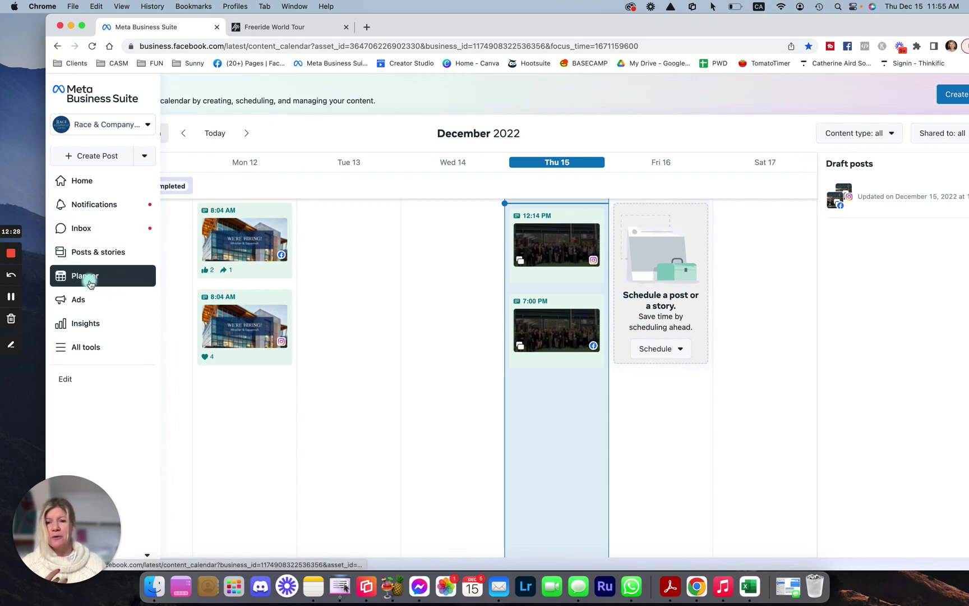
left_click(868, 221)
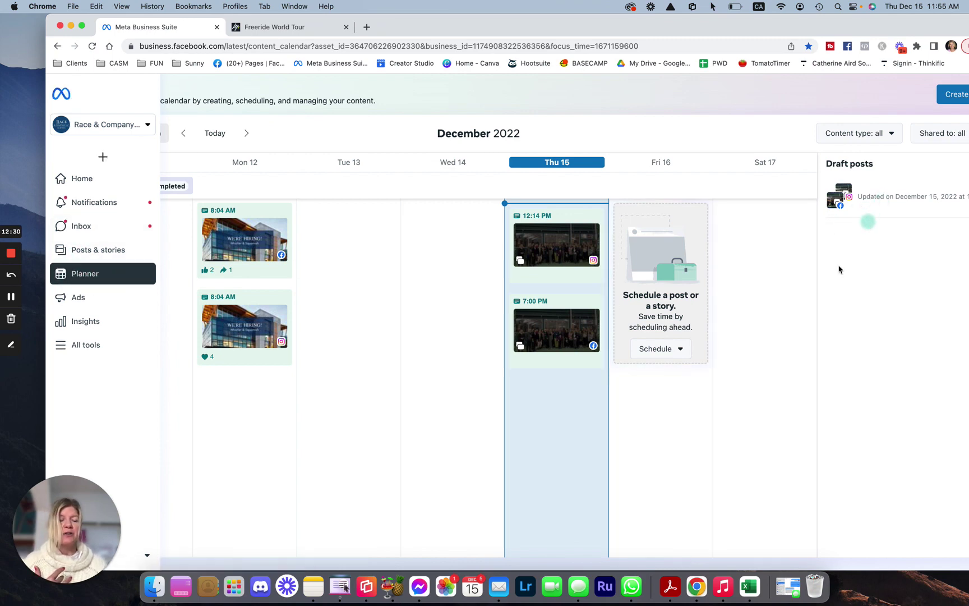
left_click(61, 326)
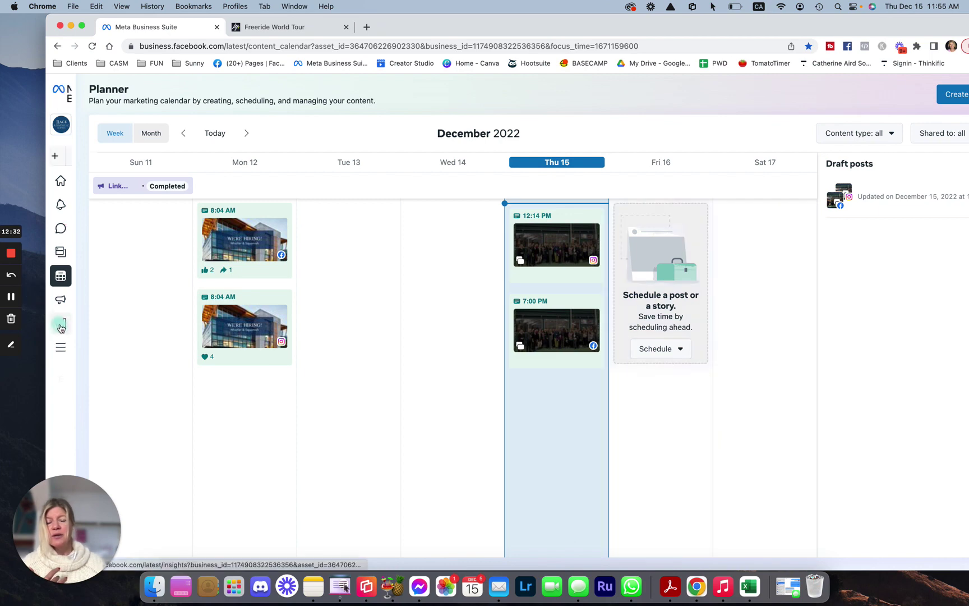